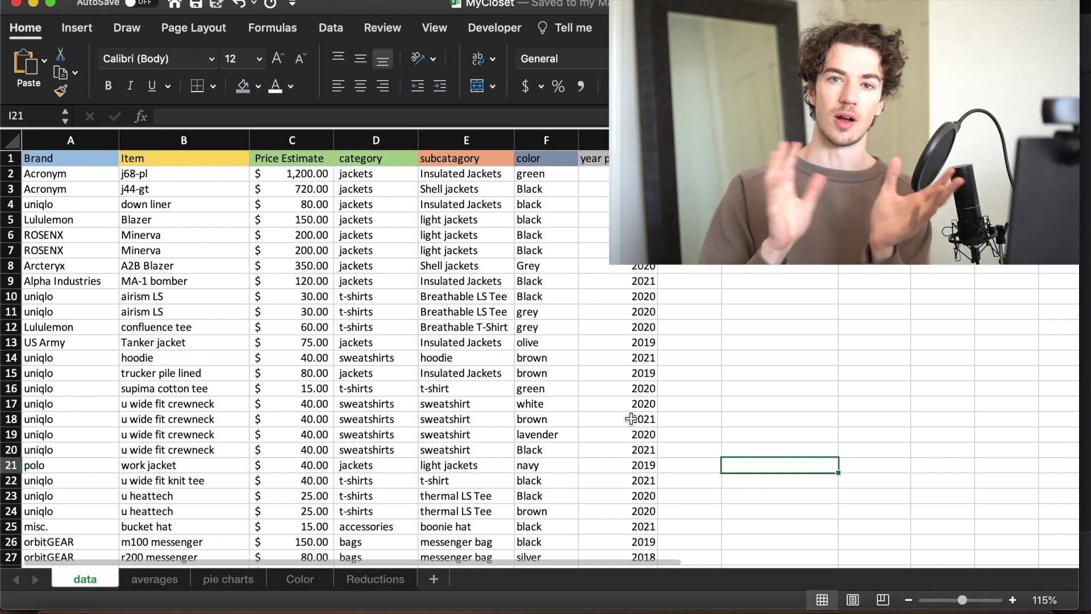
Step: Look through the full clothing inventory on the data sheet, down to its last filled row and back
{"action": "scroll", "coordinate": [631, 419], "scroll_direction": "down", "scroll_amount": 20}
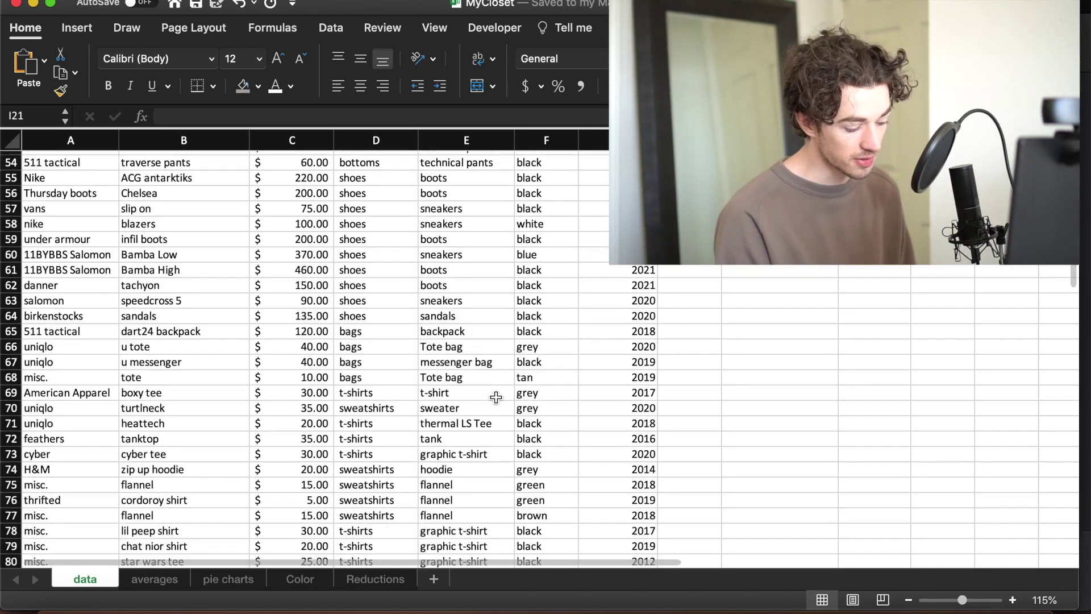
{"action": "scroll", "coordinate": [497, 397], "scroll_direction": "down", "scroll_amount": 20}
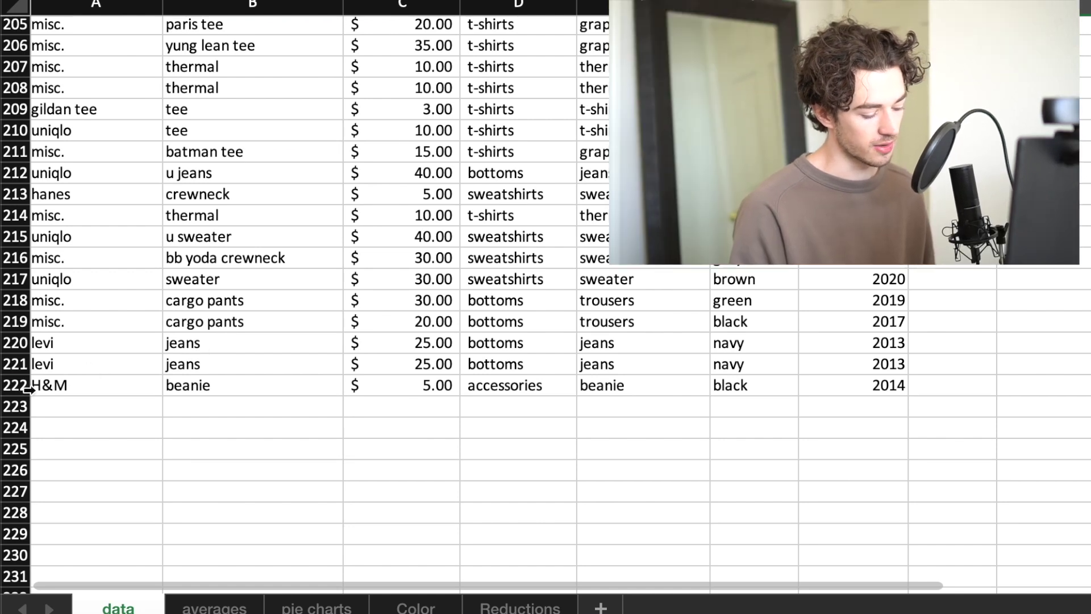
{"action": "scroll", "coordinate": [157, 223], "scroll_direction": "up", "scroll_amount": 20}
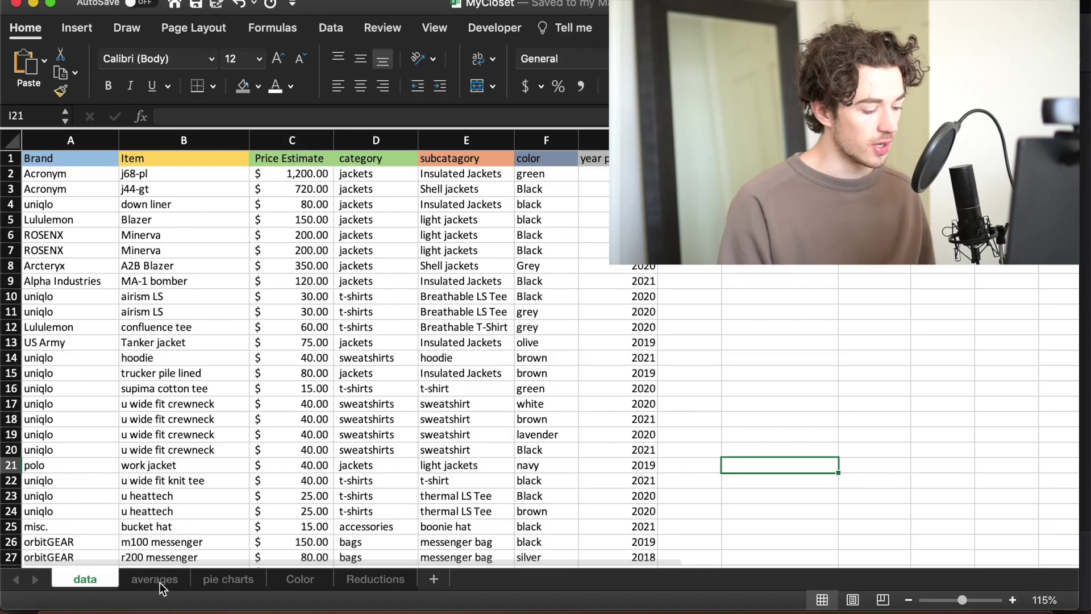
Step: Open the averages sheet and check the closet's total value in cell F1
{"action": "left_click", "coordinate": [214, 607]}
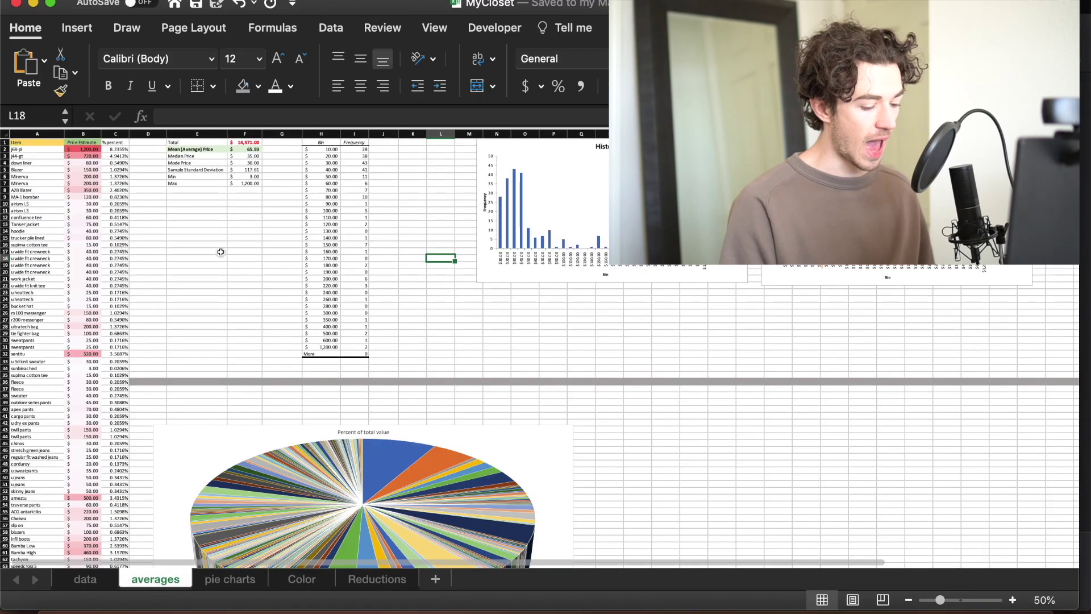
{"action": "scroll", "coordinate": [221, 252], "scroll_direction": "up", "scroll_amount": 5}
{"action": "scroll", "coordinate": [223, 257], "scroll_direction": "right", "scroll_amount": 1}
{"action": "scroll", "coordinate": [223, 254], "scroll_direction": "up", "scroll_amount": 5}
{"action": "scroll", "coordinate": [267, 290], "scroll_direction": "down", "scroll_amount": 1}
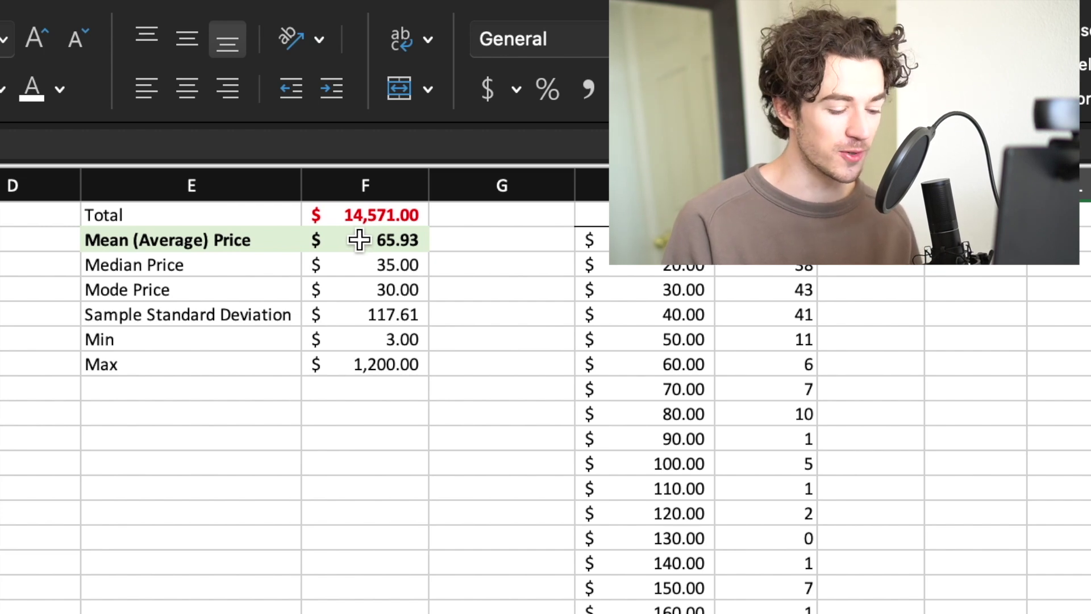
{"action": "left_click", "coordinate": [359, 214]}
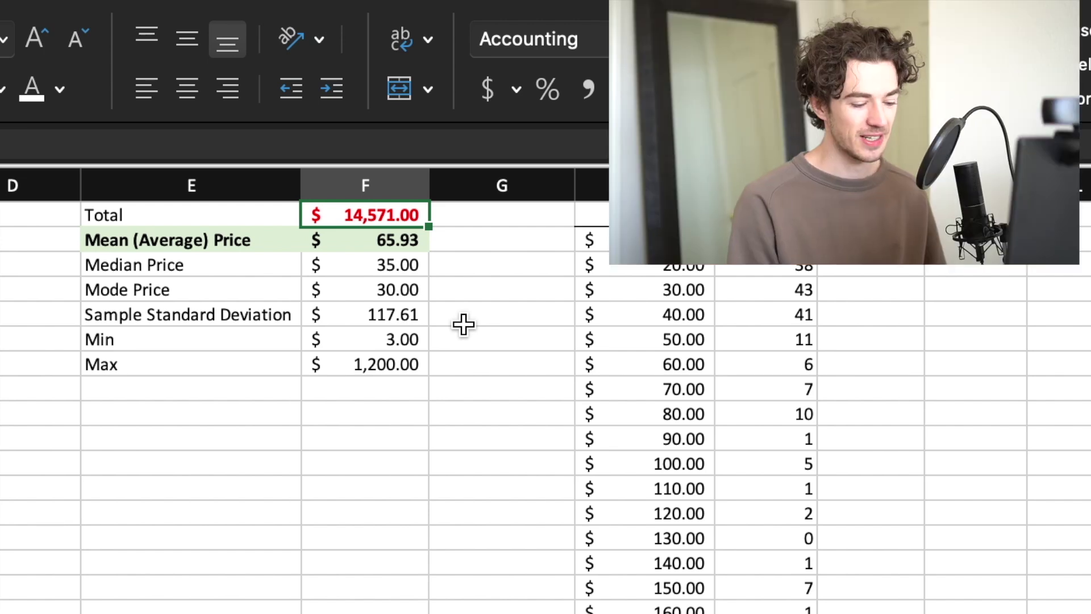
Step: Go through the price statistics in column F, from the mean price down to the maximum
{"action": "key", "text": "Down"}
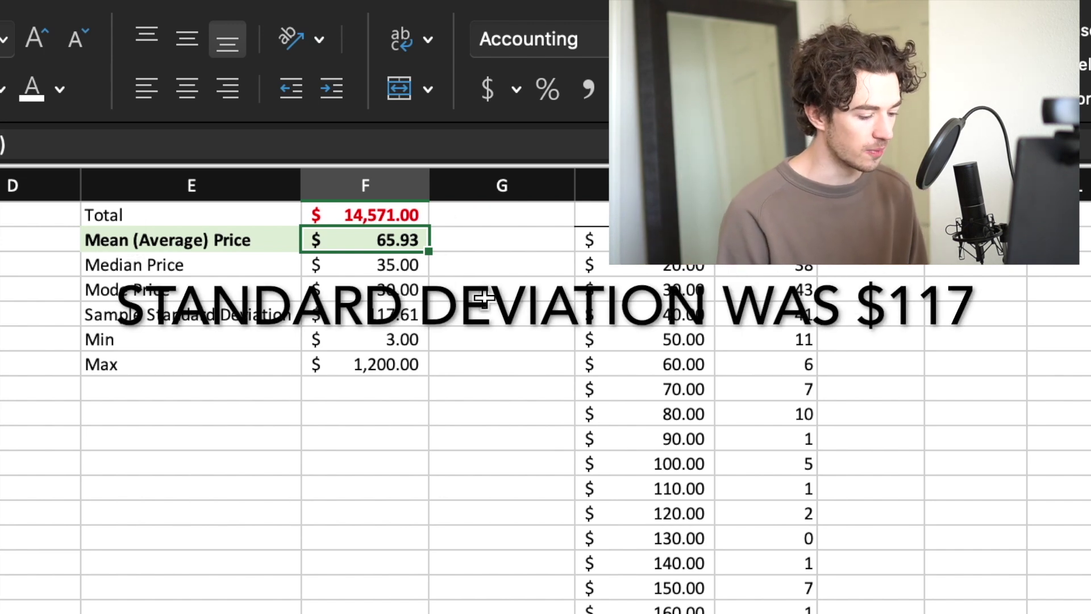
{"action": "key", "text": "Down"}
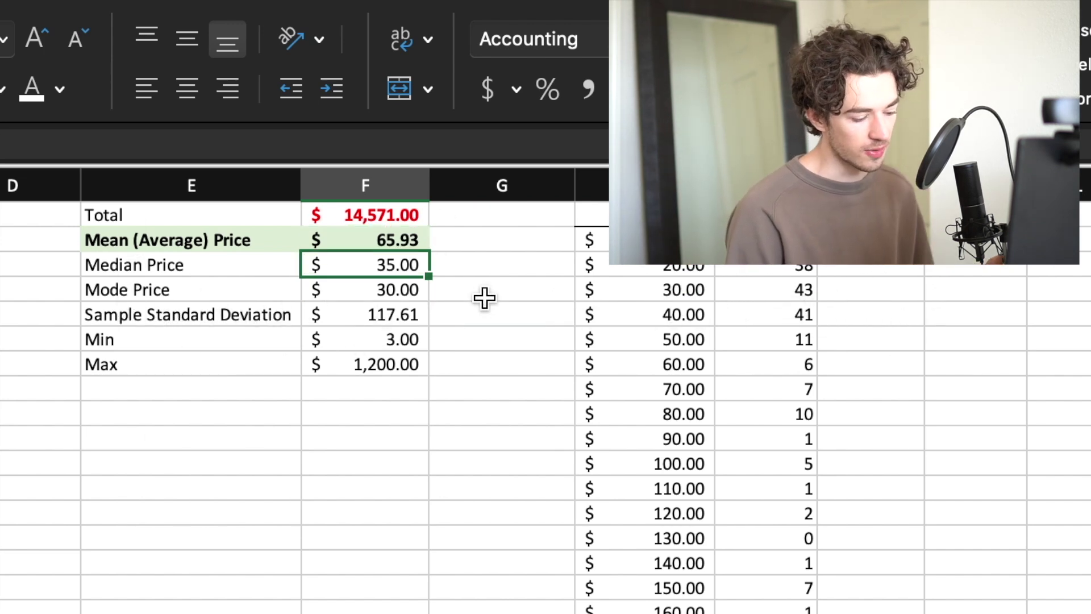
{"action": "key", "text": "Down"}
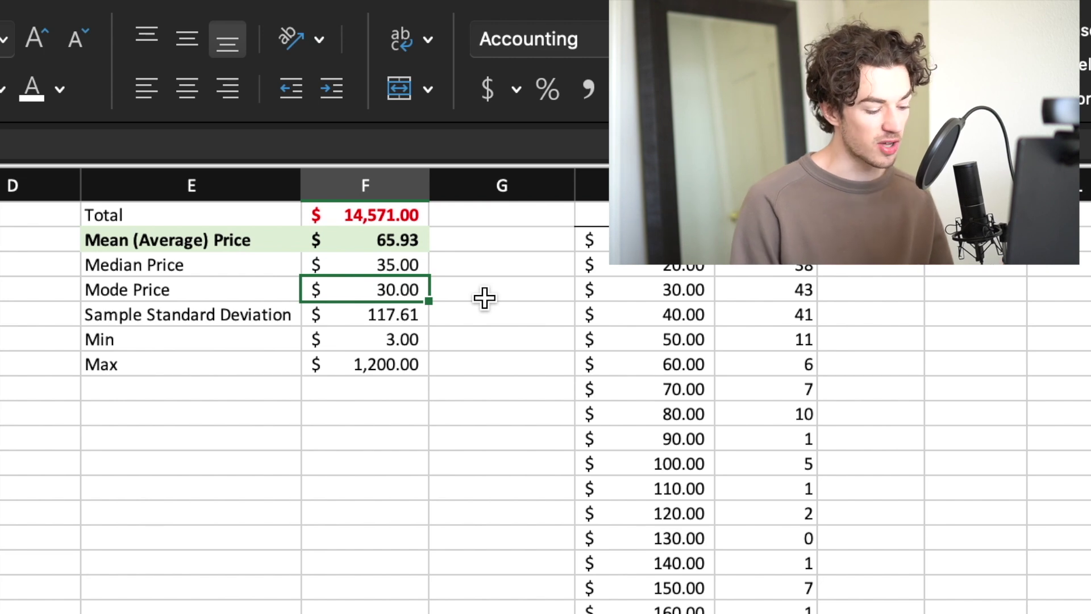
{"action": "key", "text": "Up"}
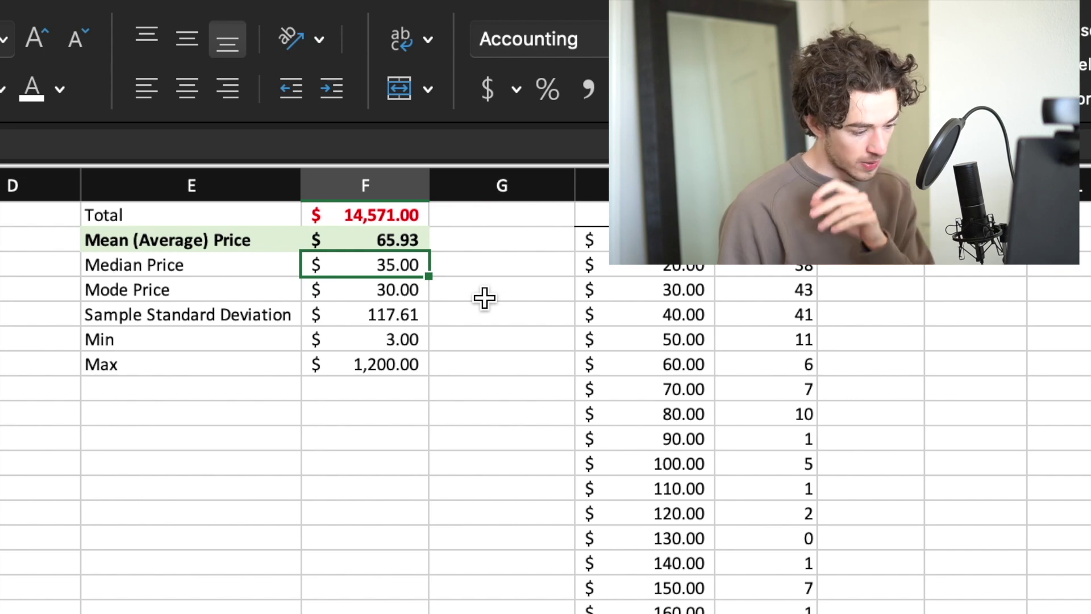
{"action": "key", "text": "Down"}
{"action": "key", "text": "Down"}
{"action": "key", "text": "Down"}
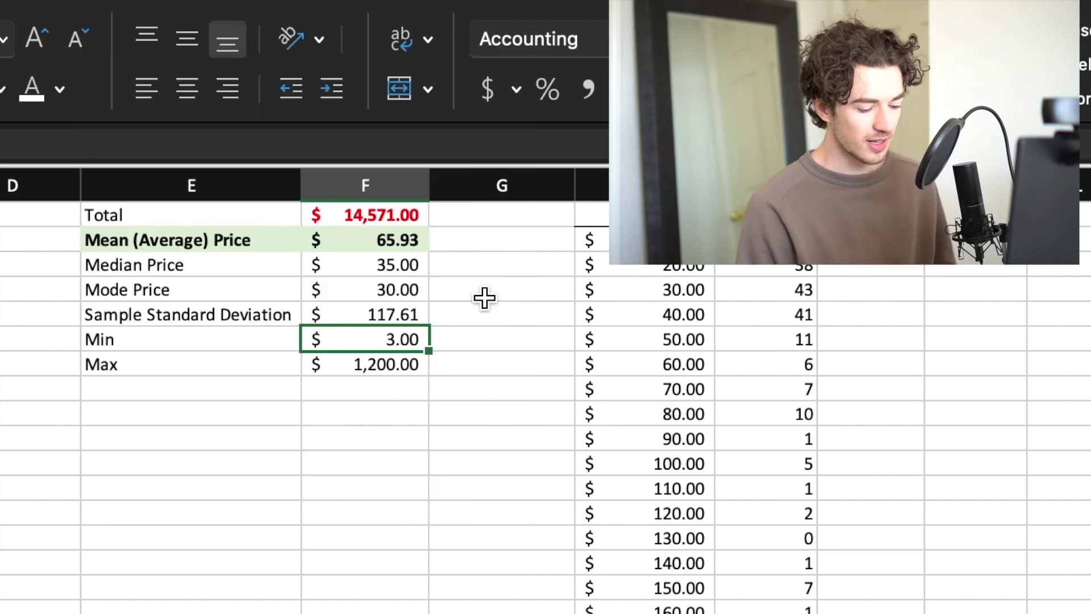
{"action": "key", "text": "Down"}
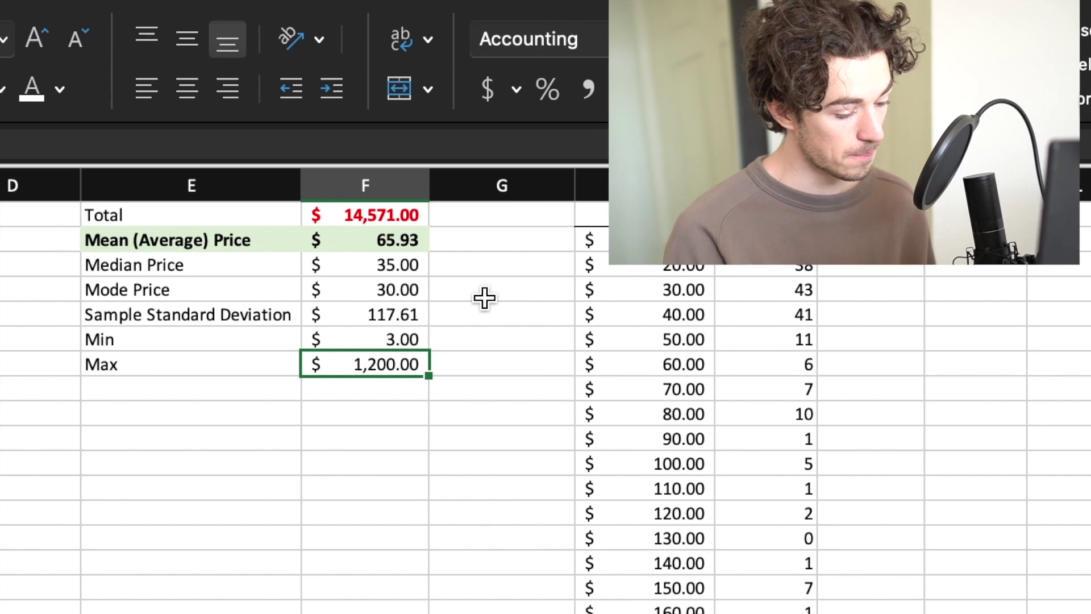
Step: Go back to the Mean (Average) Price row in the summary table and check its label and value
{"action": "scroll", "coordinate": [302, 370], "scroll_direction": "left", "scroll_amount": 2}
{"action": "left_click_drag", "start_coordinate": [129, 453], "coordinate": [122, 453]}
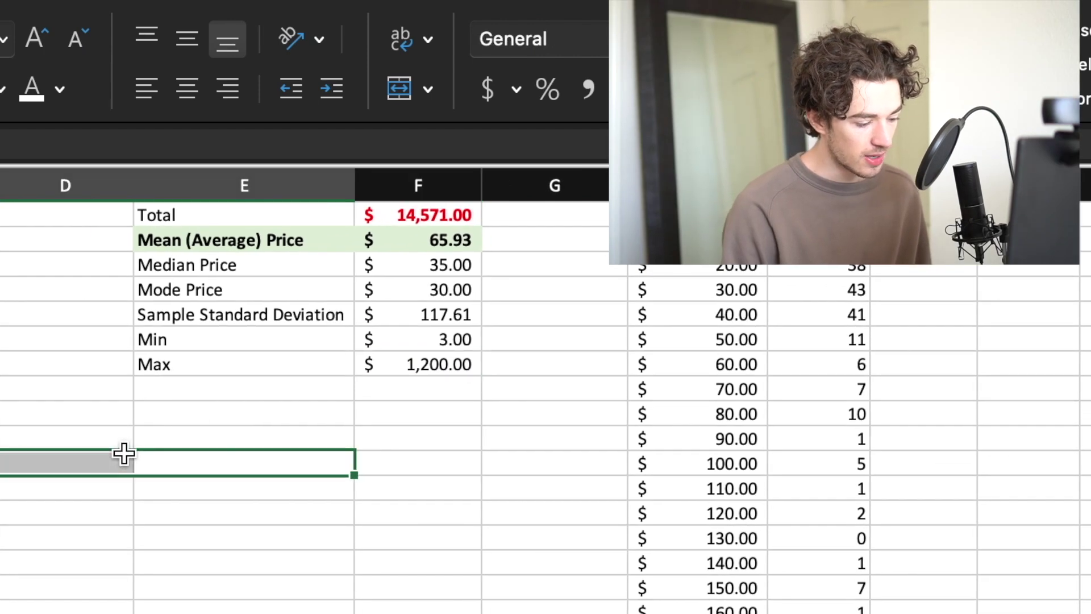
{"action": "left_click", "coordinate": [326, 240]}
{"action": "key", "text": "Right"}
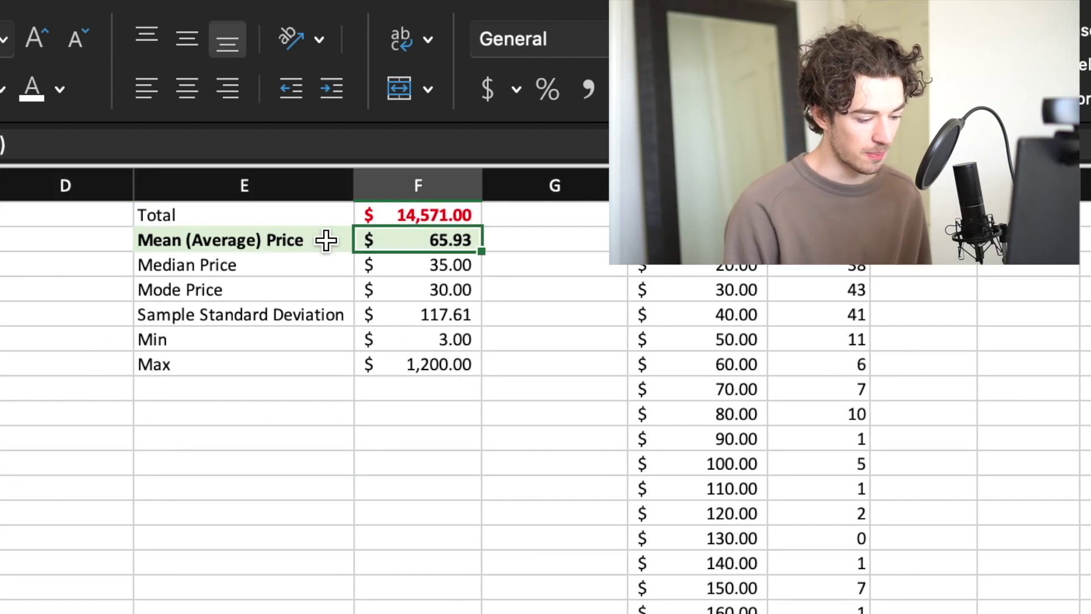
{"action": "key", "text": "Left"}
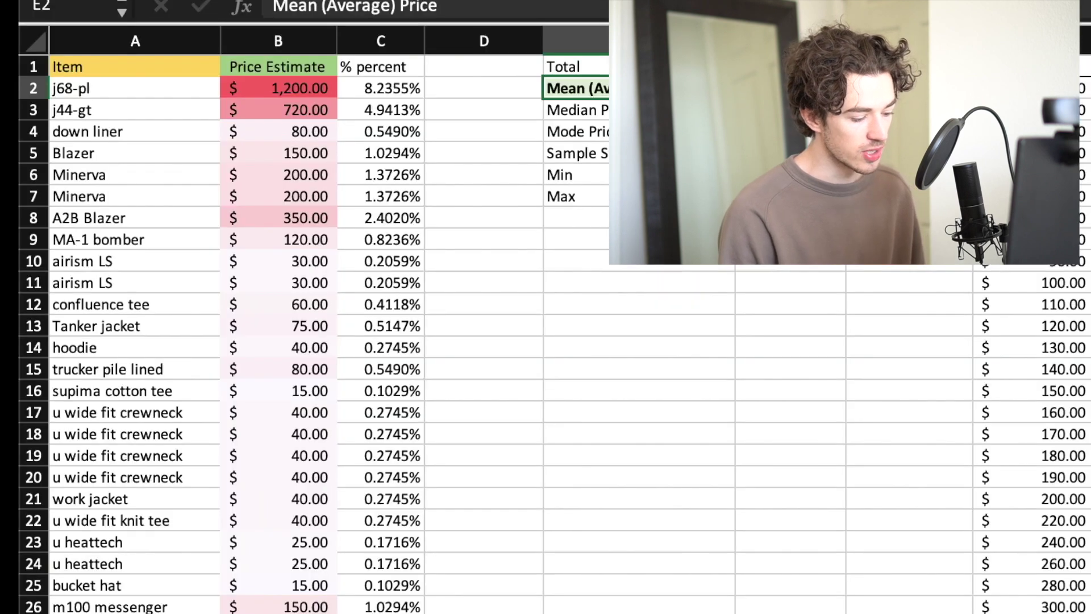
Step: Examine the color-shaded Price Estimate values in column B, covering the first few dozen items
{"action": "left_click", "coordinate": [314, 90]}
{"action": "key", "text": "Down"}
{"action": "key", "text": "Down"}
{"action": "key", "text": "Down"}
{"action": "key", "text": "Down"}
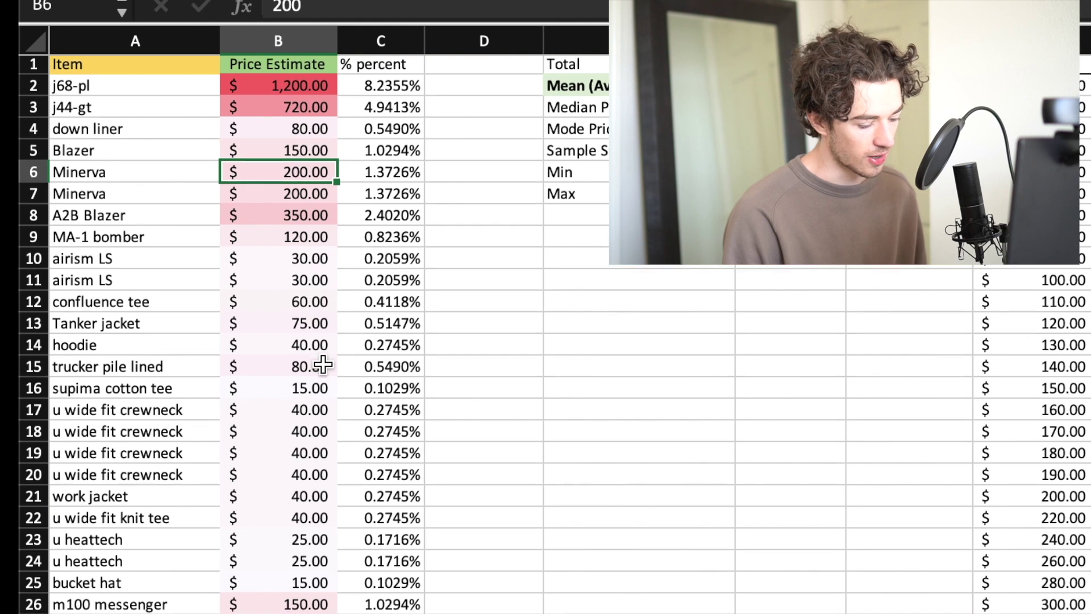
{"action": "scroll", "coordinate": [323, 365], "scroll_direction": "down", "scroll_amount": 7}
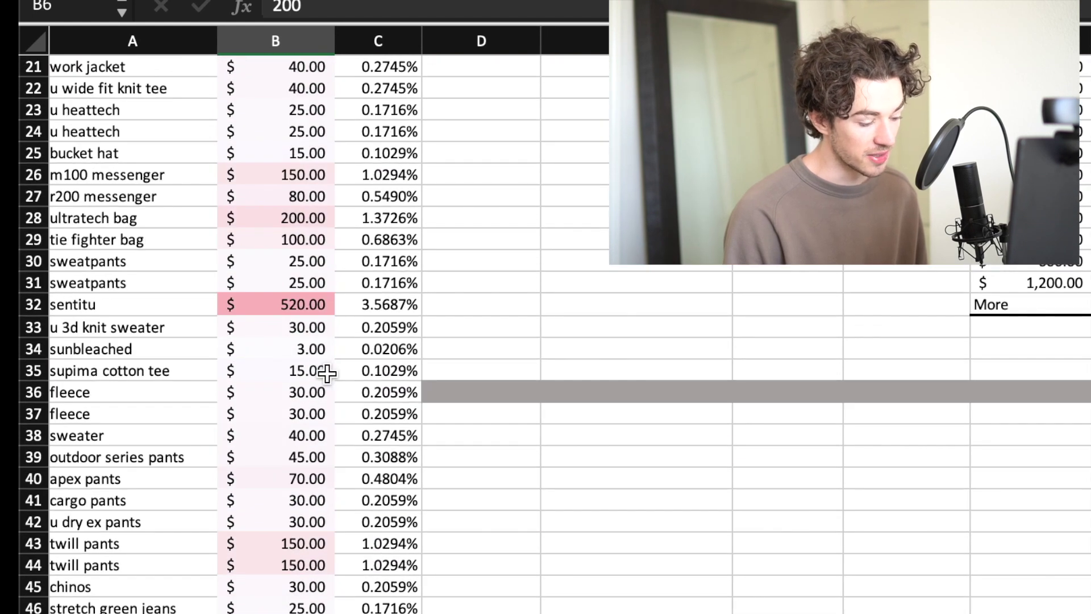
{"action": "scroll", "coordinate": [253, 316], "scroll_direction": "up", "scroll_amount": 7}
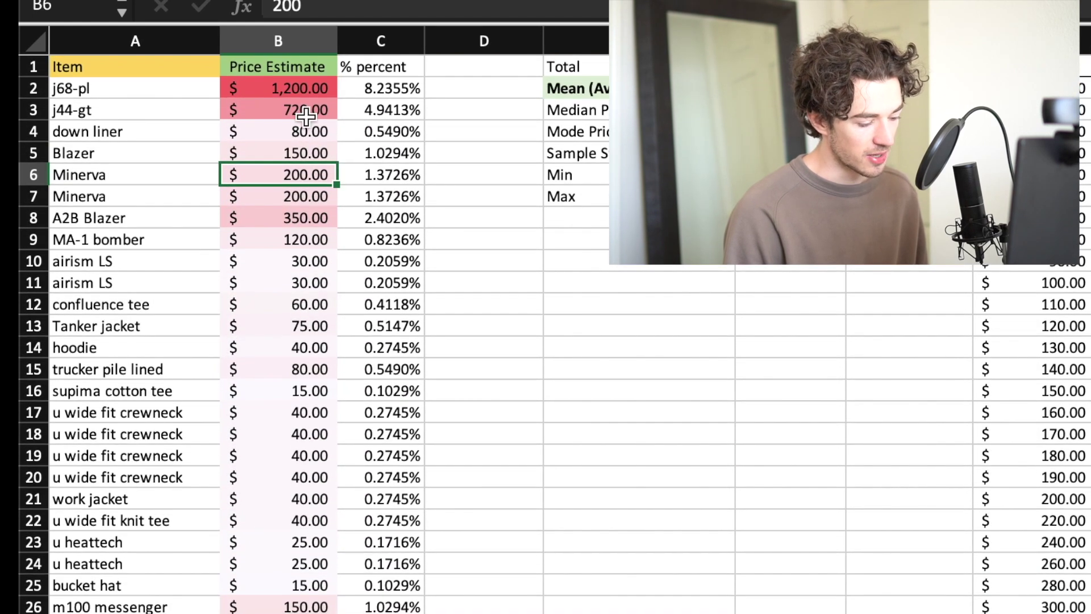
Step: Check the j68-pl item's price in B2 against its share of the total in C2
{"action": "left_click", "coordinate": [288, 94]}
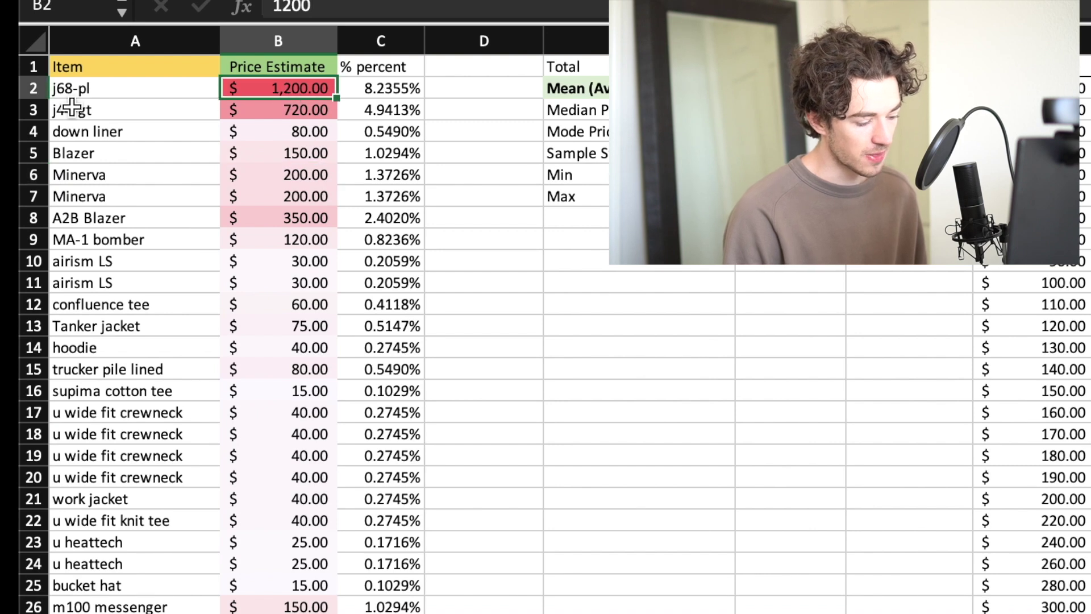
{"action": "key", "text": "Right"}
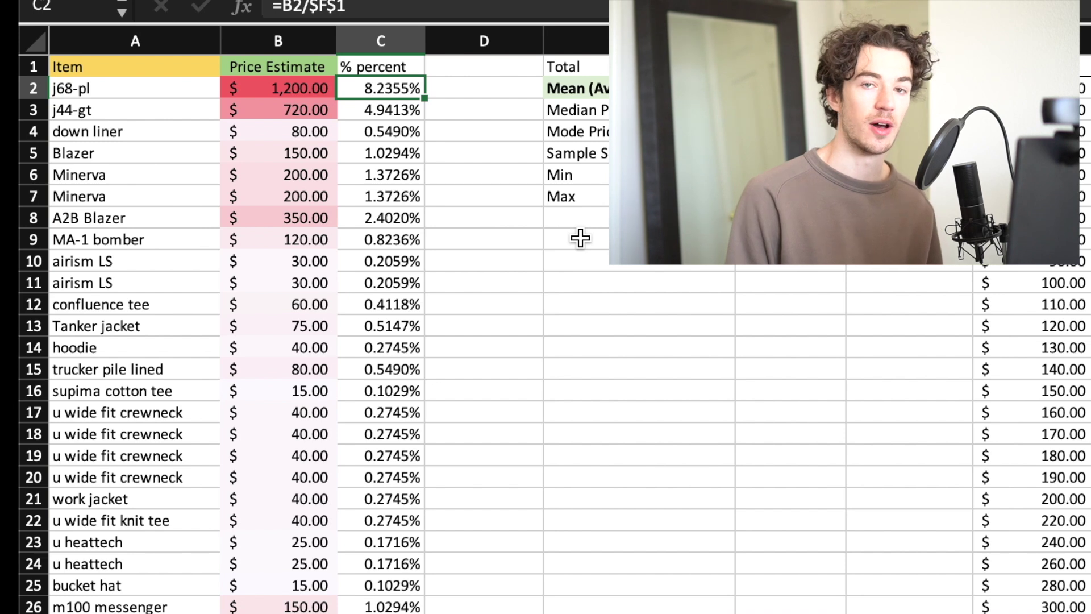
{"action": "key", "text": "Left"}
{"action": "key", "text": "Right"}
Step: Examine the price bins in column H and their frequencies, stepping from the $10 bin through to the $1,200 bin
{"action": "scroll", "coordinate": [1006, 276], "scroll_direction": "right", "scroll_amount": 5}
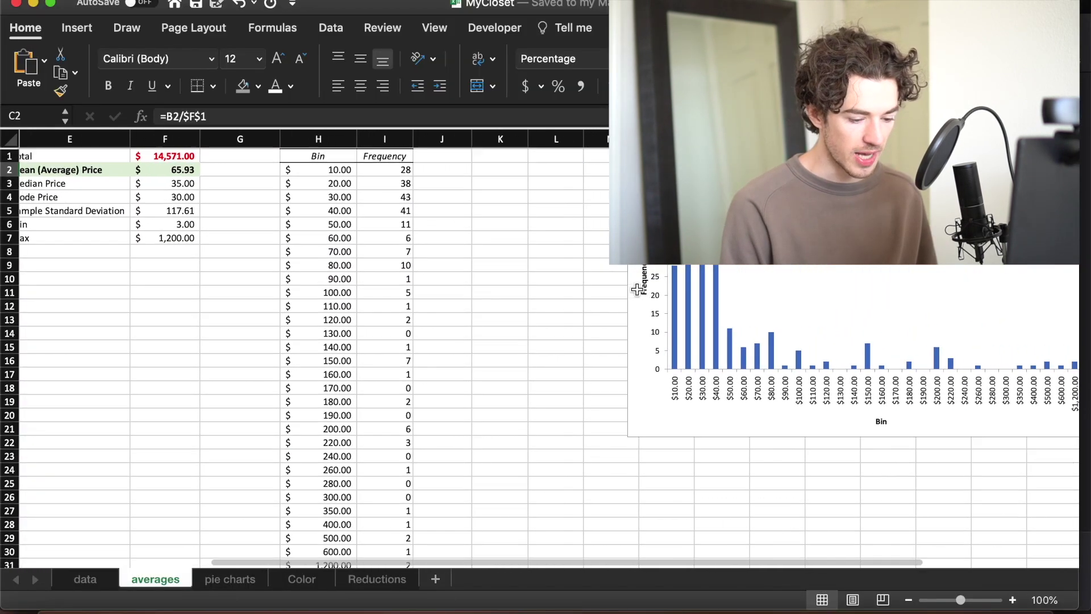
{"action": "scroll", "coordinate": [637, 290], "scroll_direction": "right", "scroll_amount": 6}
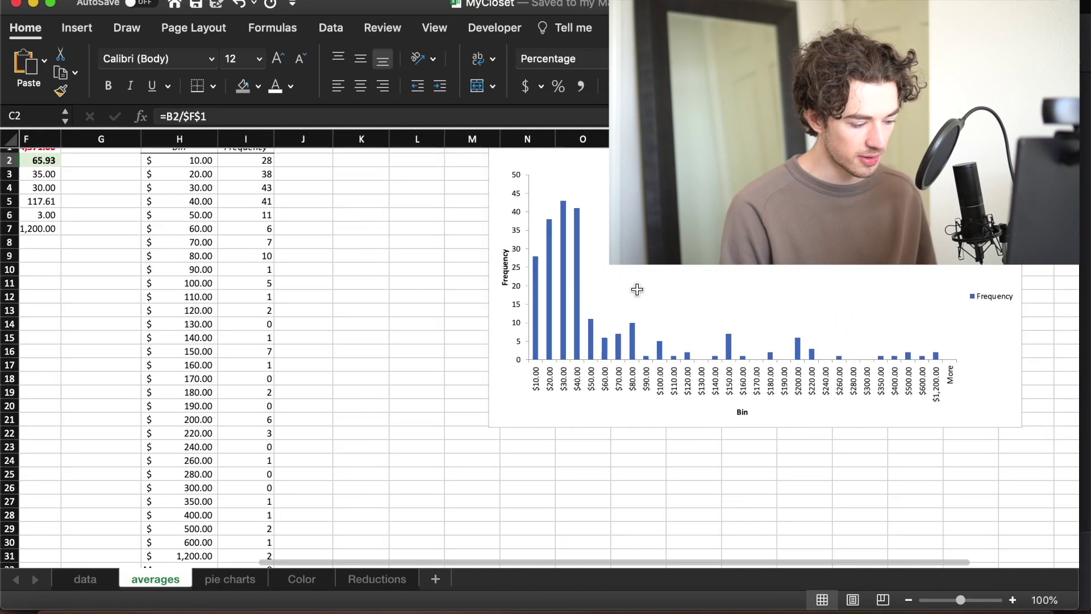
{"action": "scroll", "coordinate": [440, 394], "scroll_direction": "left", "scroll_amount": 10}
{"action": "scroll", "coordinate": [439, 394], "scroll_direction": "right", "scroll_amount": 2}
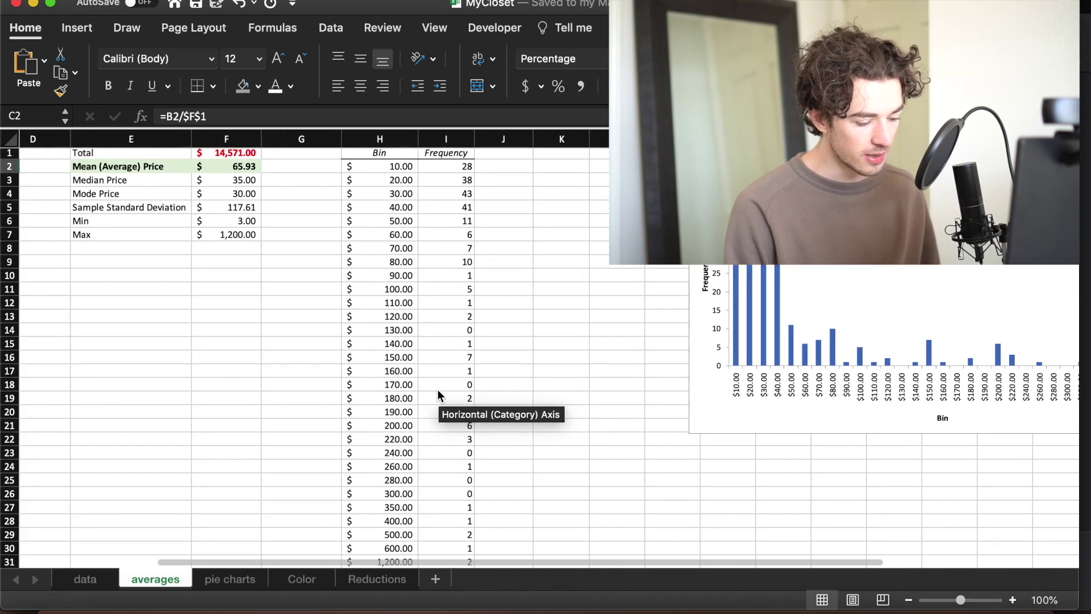
{"action": "left_click", "coordinate": [394, 166]}
{"action": "key", "text": "Down"}
{"action": "key", "text": "Down"}
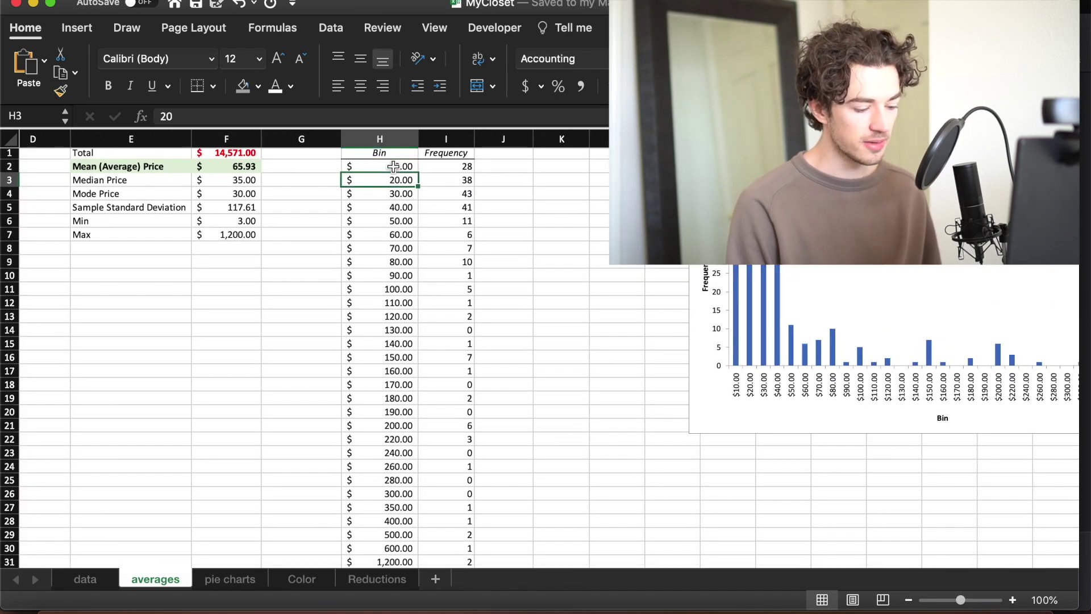
{"action": "key", "text": "Down"}
{"action": "key", "text": "Down"}
{"action": "key", "text": "Down"}
{"action": "key", "text": "Down"}
{"action": "key", "text": "Down"}
{"action": "key", "text": "Down"}
{"action": "key", "text": "Down"}
{"action": "key", "text": "Down"}
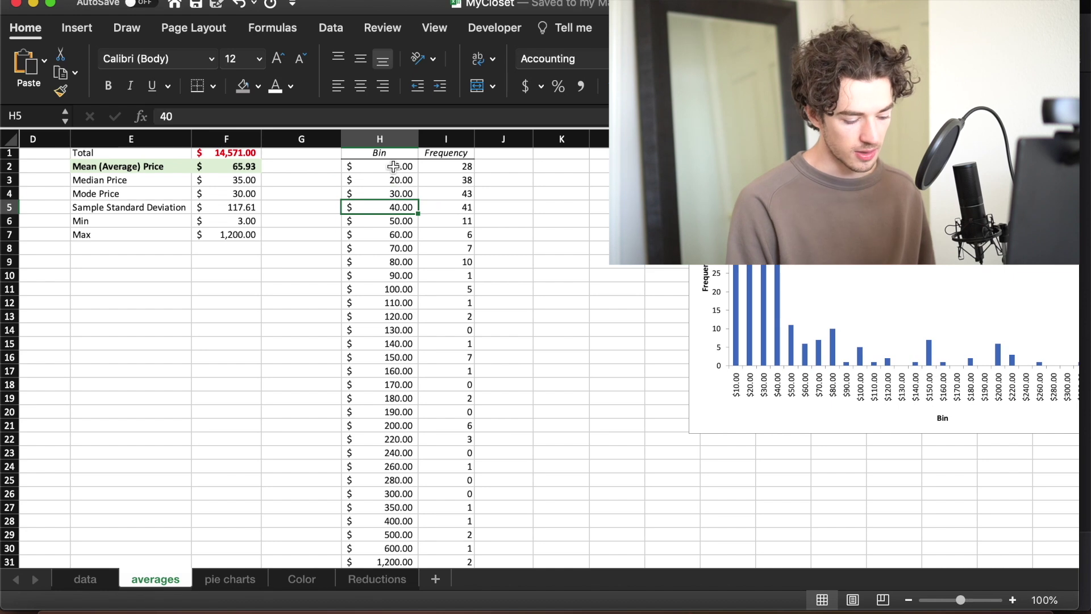
{"action": "key", "text": "Up"}
{"action": "key", "text": "Up"}
{"action": "key", "text": "Up"}
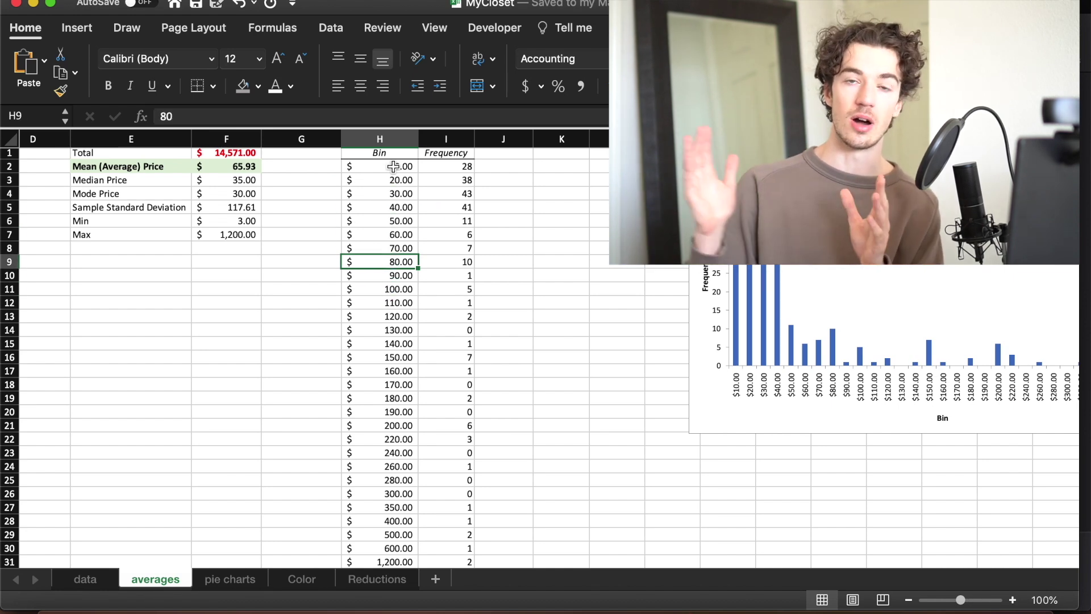
{"action": "key", "text": "Down"}
{"action": "key", "text": "Down"}
{"action": "key", "text": "Down"}
{"action": "key", "text": "Down"}
{"action": "key", "text": "Down"}
{"action": "key", "text": "Down"}
{"action": "key", "text": "Down"}
{"action": "key", "text": "Down"}
{"action": "key", "text": "Down"}
{"action": "key", "text": "Down"}
{"action": "key", "text": "Down"}
{"action": "key", "text": "Down"}
{"action": "key", "text": "Down"}
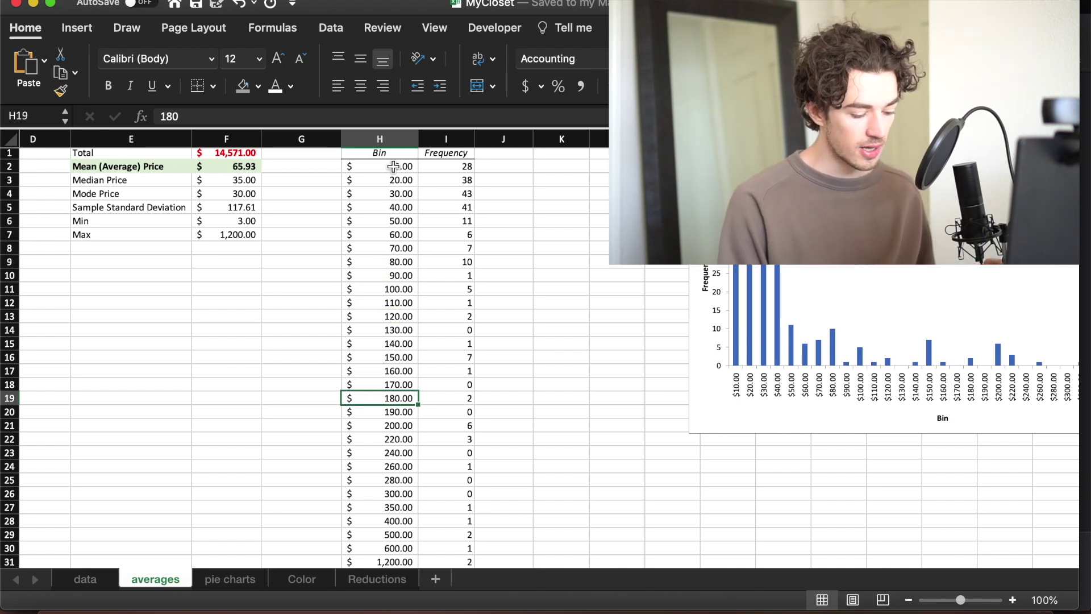
{"action": "key", "text": "Down"}
{"action": "key", "text": "Down"}
{"action": "key", "text": "Down"}
{"action": "key", "text": "Down"}
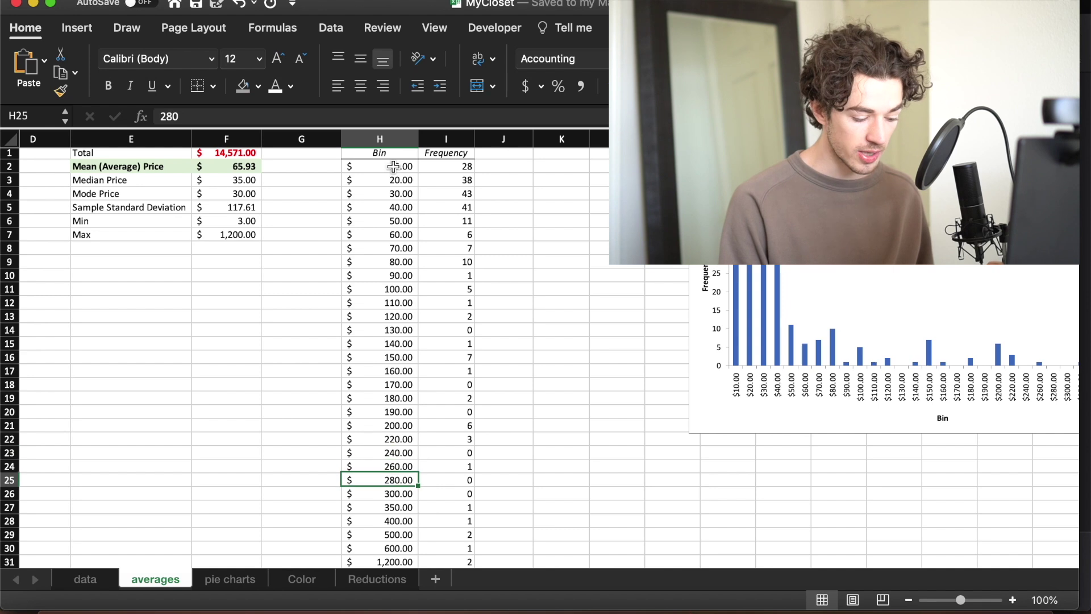
{"action": "key", "text": "Down"}
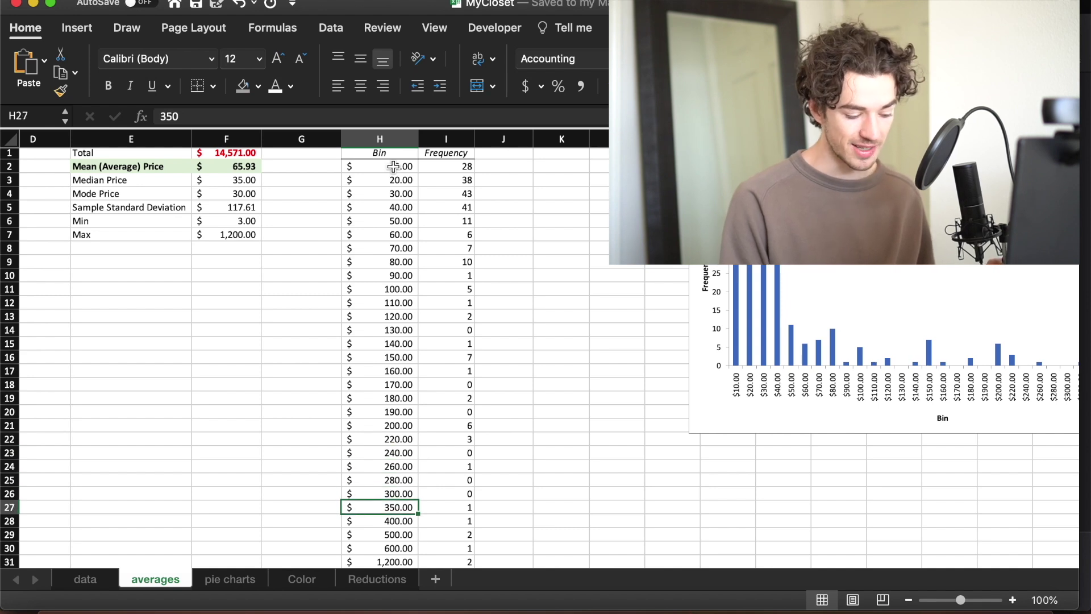
{"action": "key", "text": "Down"}
{"action": "key", "text": "Down"}
{"action": "key", "text": "Down"}
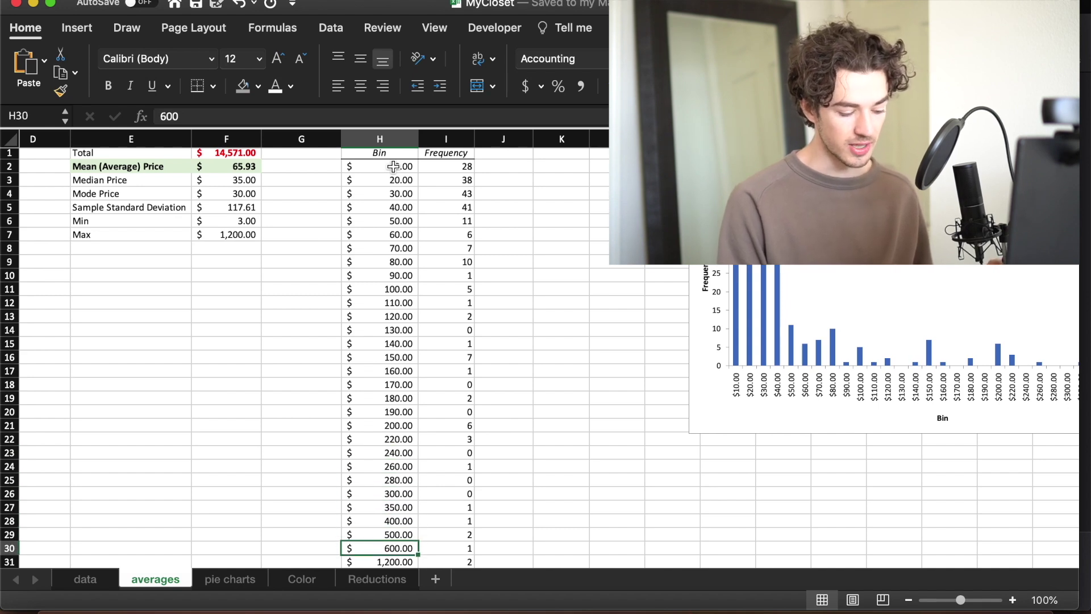
{"action": "key", "text": "Down"}
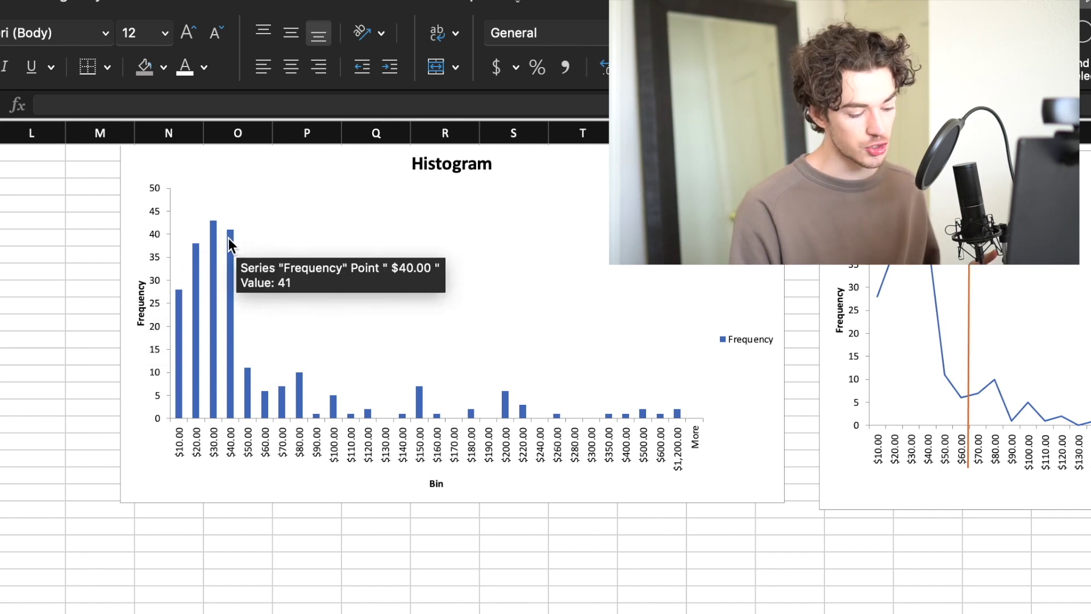
Step: Examine the price frequency Histogram and compare it with the Line Graph beside it
{"action": "mouse_move", "coordinate": [246, 375]}
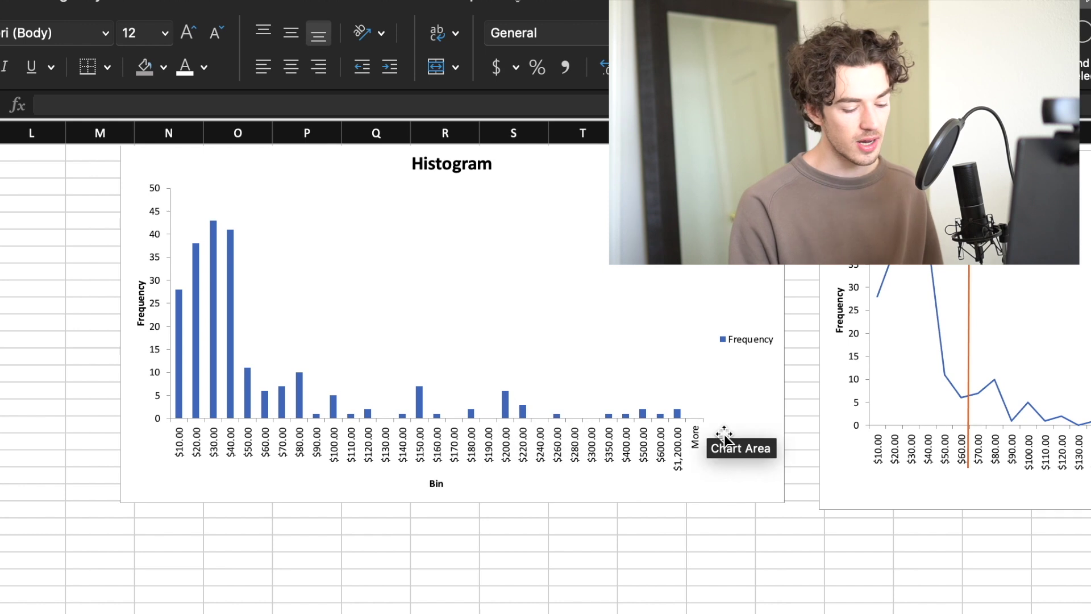
{"action": "scroll", "coordinate": [725, 435], "scroll_direction": "right", "scroll_amount": 10}
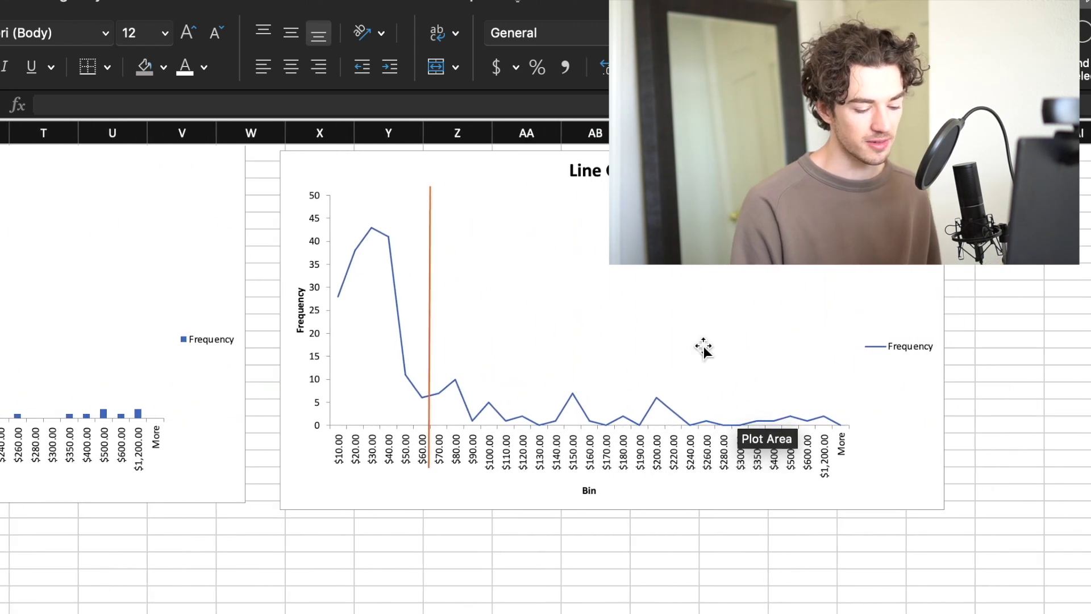
{"action": "scroll", "coordinate": [709, 407], "scroll_direction": "right", "scroll_amount": 3}
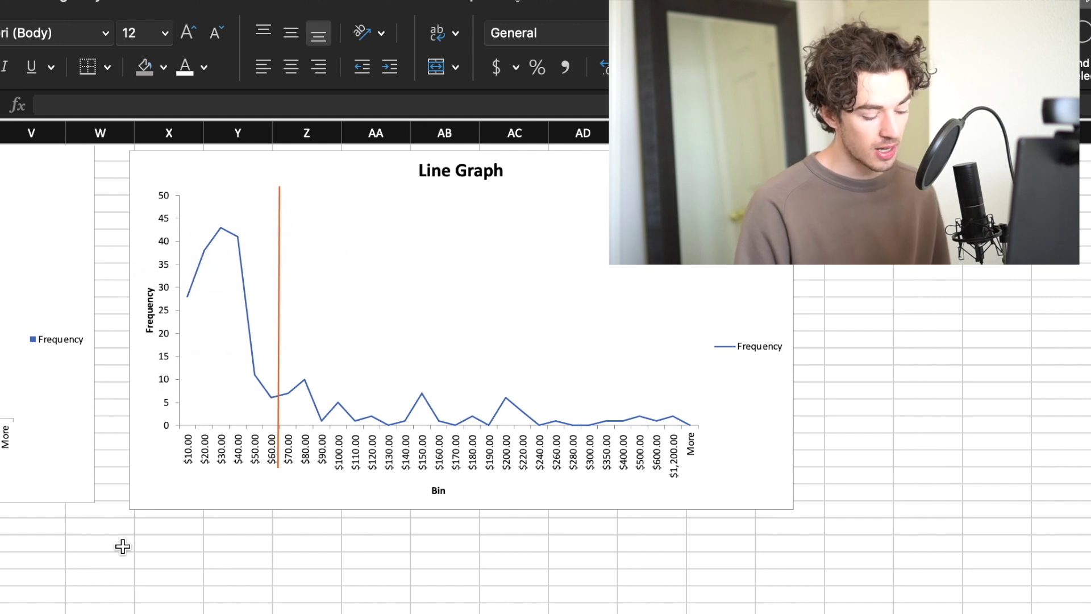
{"action": "scroll", "coordinate": [158, 541], "scroll_direction": "left", "scroll_amount": 2}
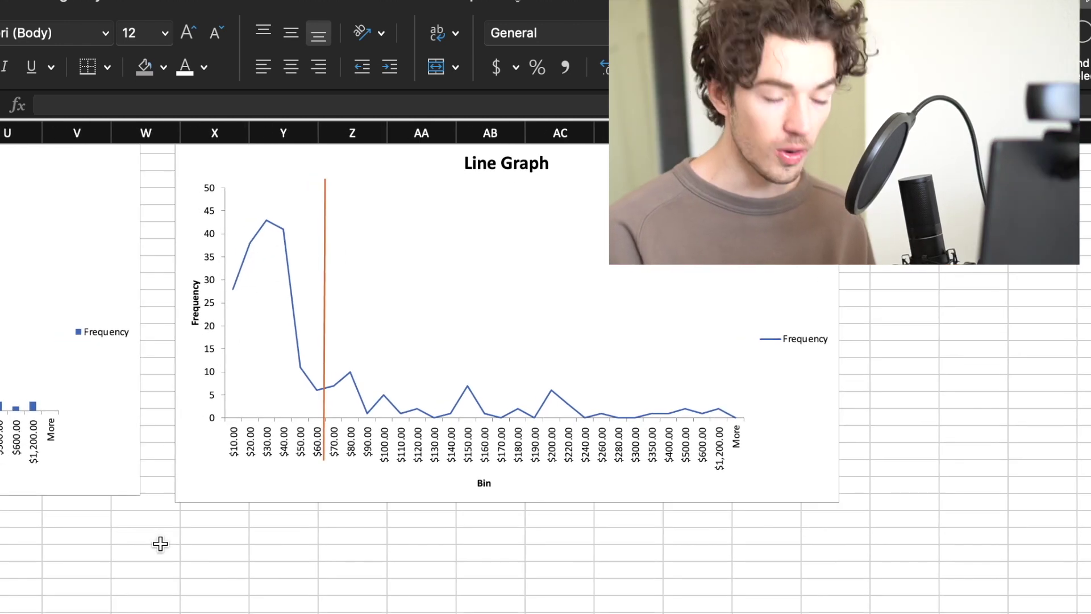
Step: Examine the Percent of total value pie chart below the frequency table, including the infil boots slice and the item legend
{"action": "scroll", "coordinate": [160, 543], "scroll_direction": "left", "scroll_amount": 1}
{"action": "mouse_move", "coordinate": [269, 254]}
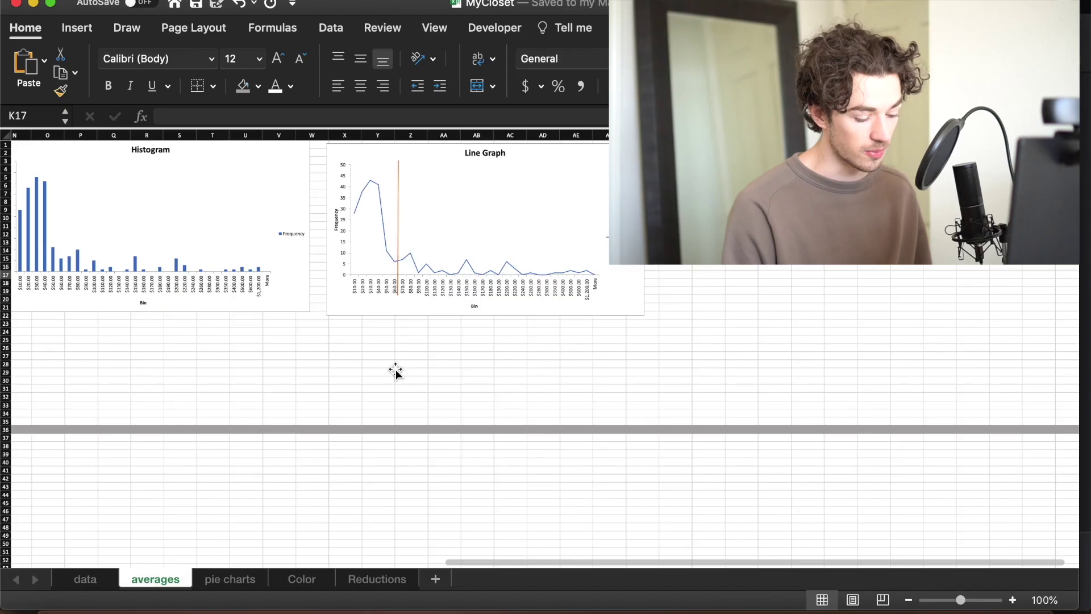
{"action": "scroll", "coordinate": [394, 370], "scroll_direction": "left", "scroll_amount": 10}
{"action": "scroll", "coordinate": [397, 376], "scroll_direction": "down", "scroll_amount": 5}
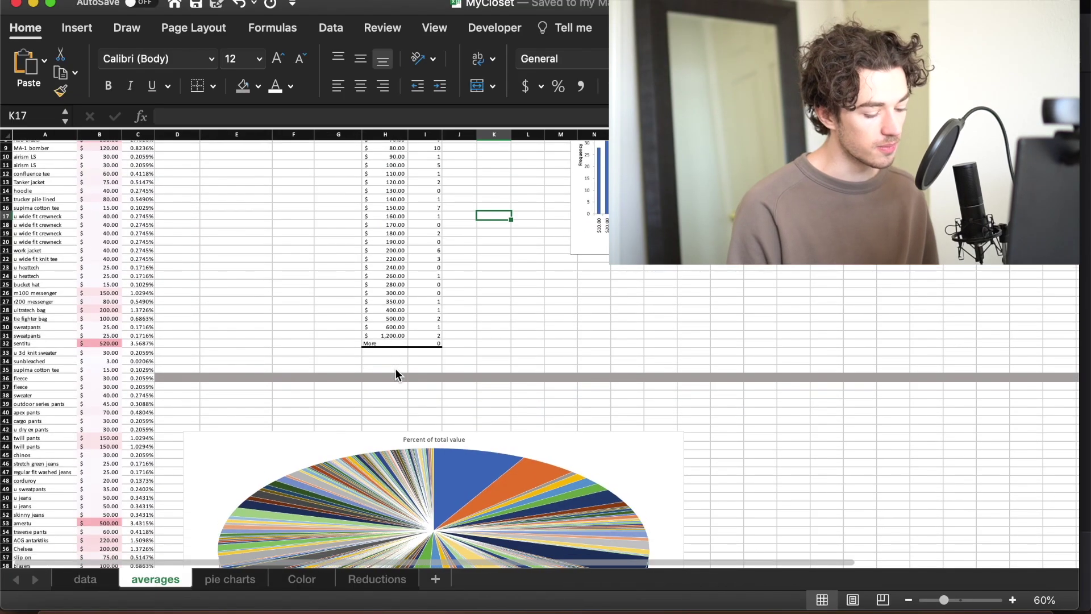
{"action": "scroll", "coordinate": [396, 370], "scroll_direction": "down", "scroll_amount": 5}
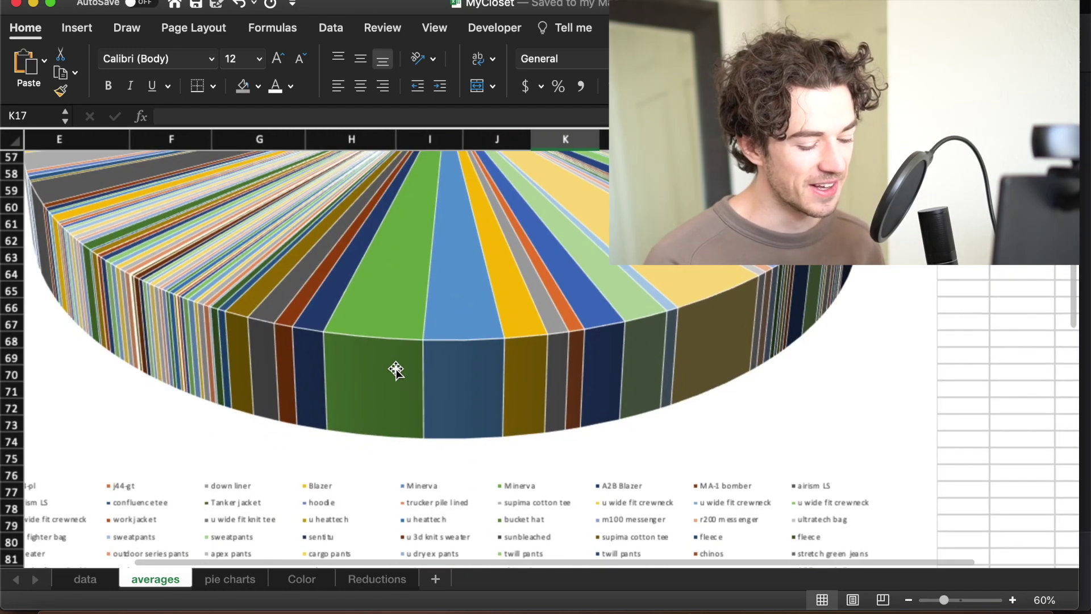
{"action": "mouse_move", "coordinate": [422, 346]}
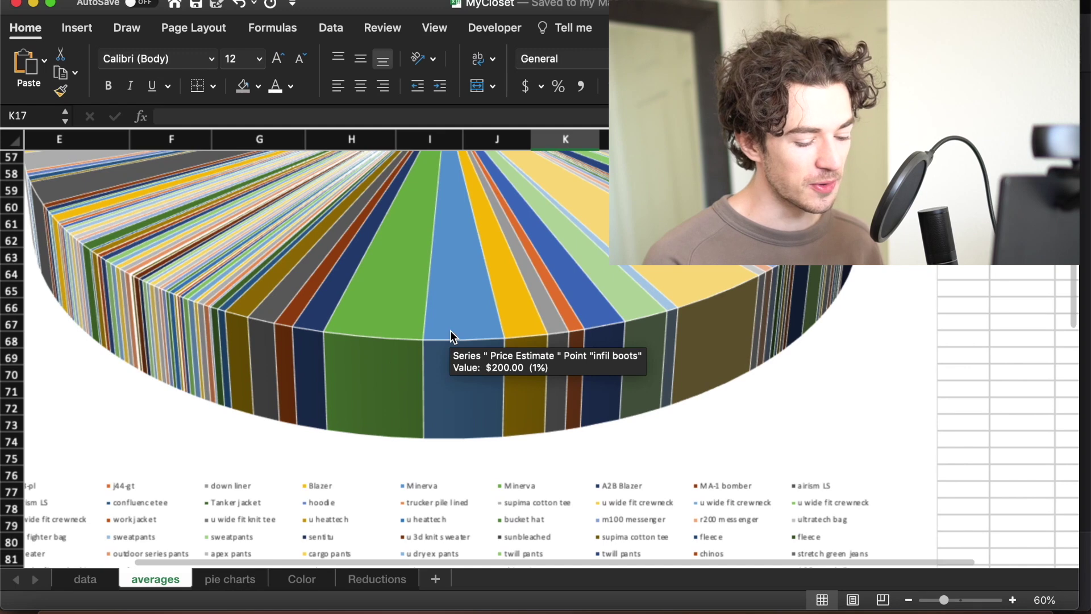
{"action": "scroll", "coordinate": [515, 264], "scroll_direction": "up", "scroll_amount": 2}
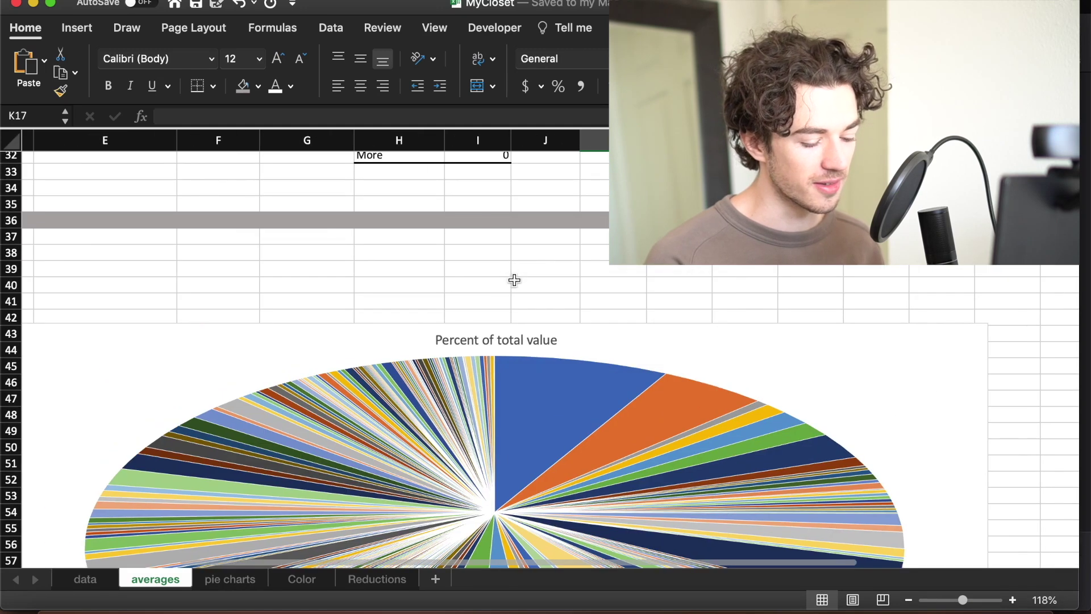
{"action": "scroll", "coordinate": [502, 282], "scroll_direction": "down", "scroll_amount": 4}
{"action": "scroll", "coordinate": [514, 280], "scroll_direction": "down", "scroll_amount": 3}
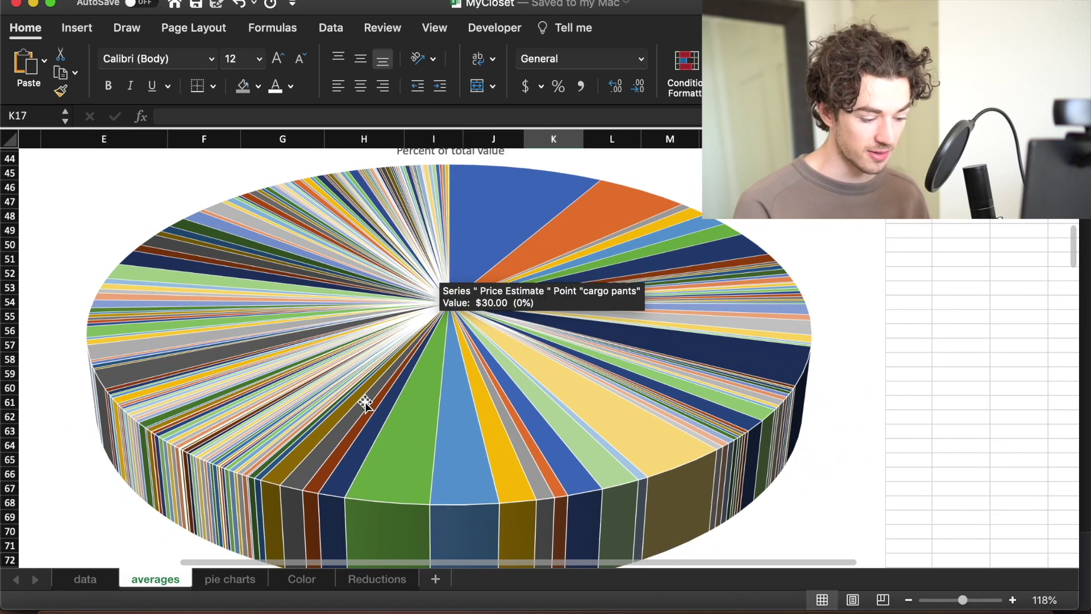
{"action": "scroll", "coordinate": [365, 403], "scroll_direction": "down", "scroll_amount": 2}
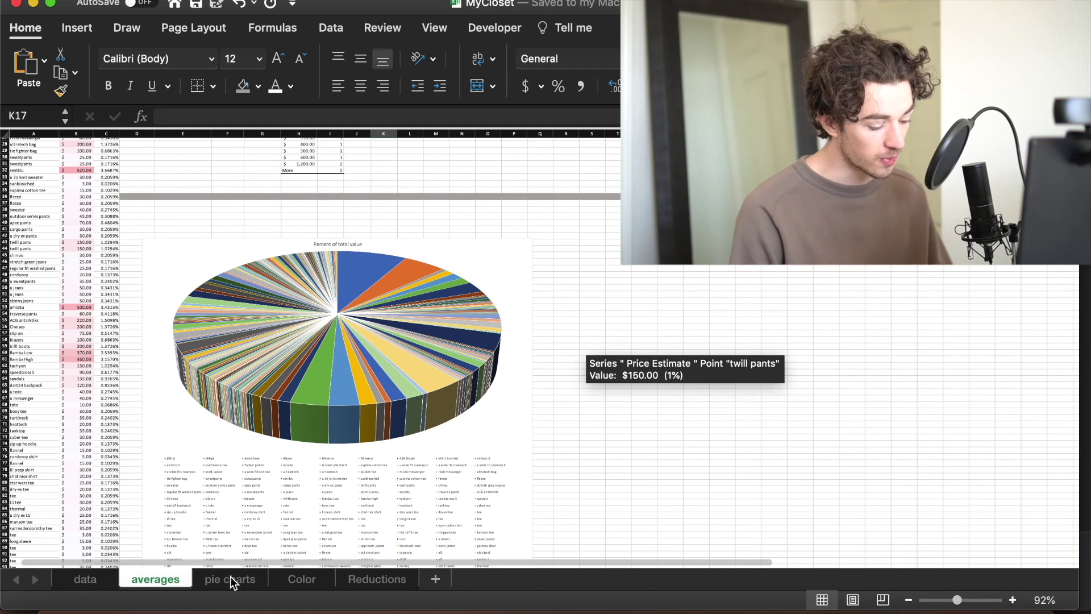
Step: Open the pie charts sheet and view its Total Number of Items table
{"action": "left_click", "coordinate": [230, 577]}
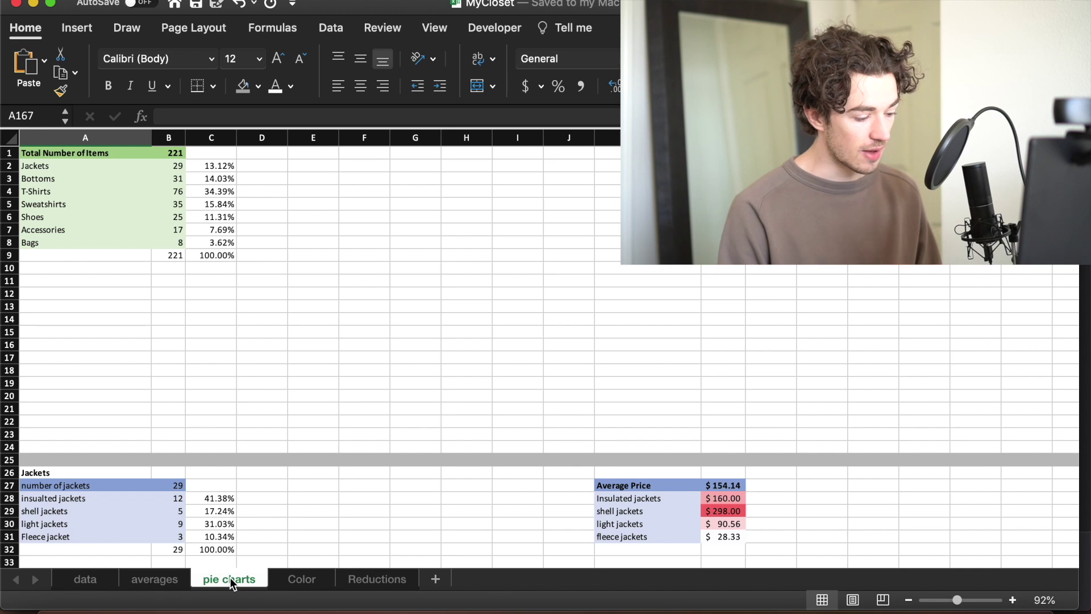
{"action": "left_click", "coordinate": [204, 382]}
{"action": "left_click", "coordinate": [166, 338]}
{"action": "left_click", "coordinate": [163, 324]}
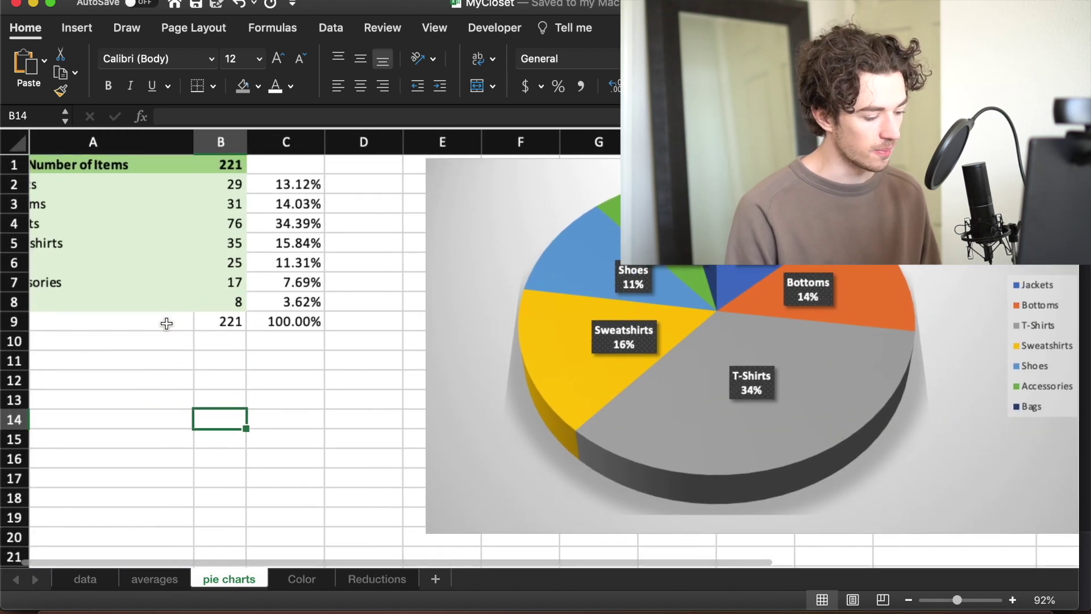
{"action": "scroll", "coordinate": [163, 324], "scroll_direction": "left", "scroll_amount": 1}
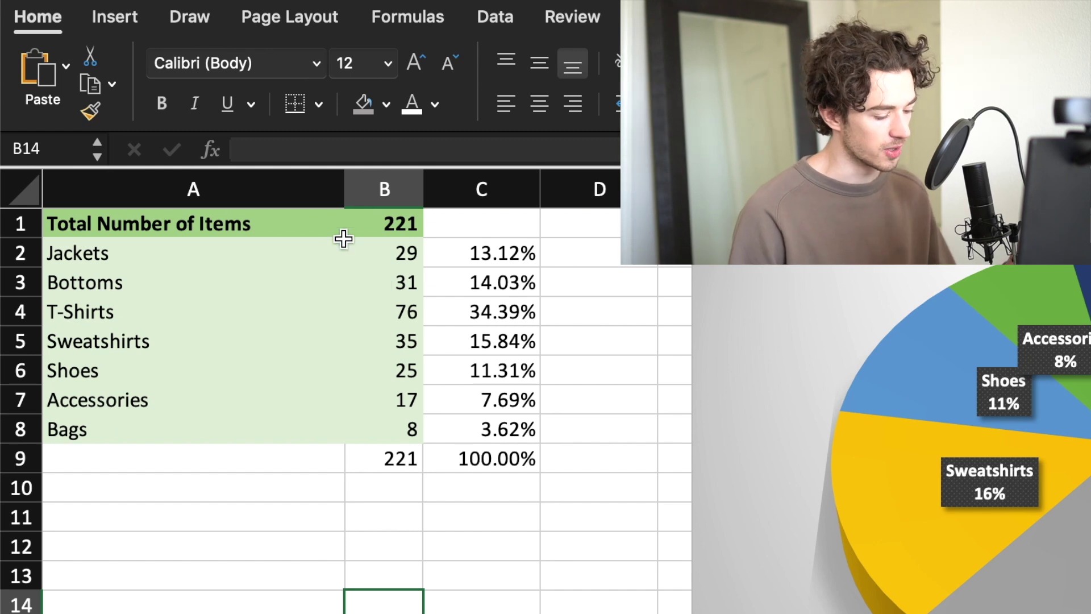
Step: Check each clothing category's share formula in column C, from Jackets in C2 through to the total in C9
{"action": "left_click", "coordinate": [467, 254]}
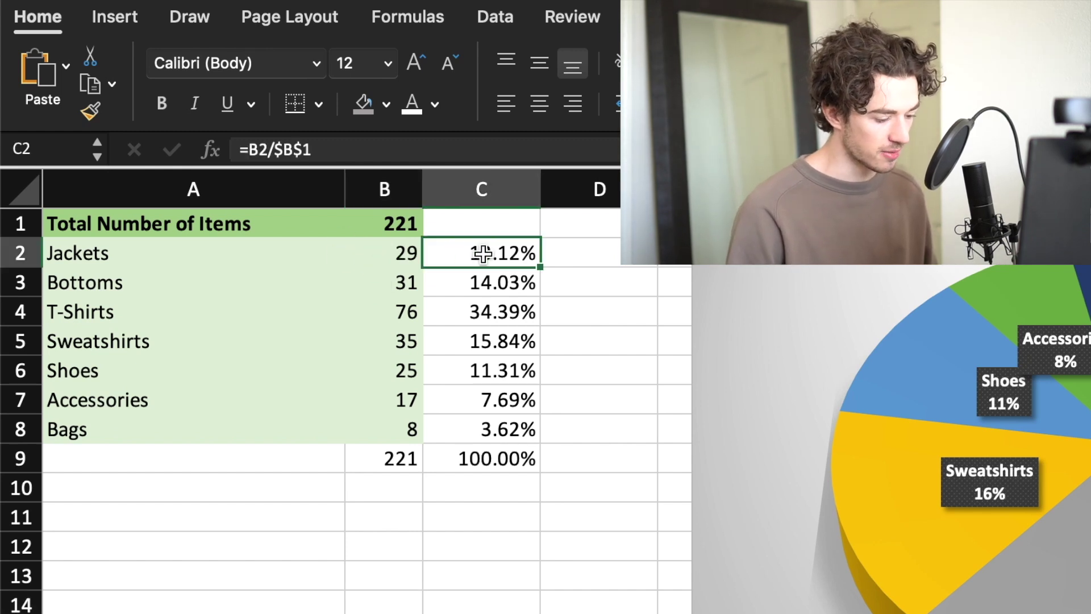
{"action": "key", "text": "Down"}
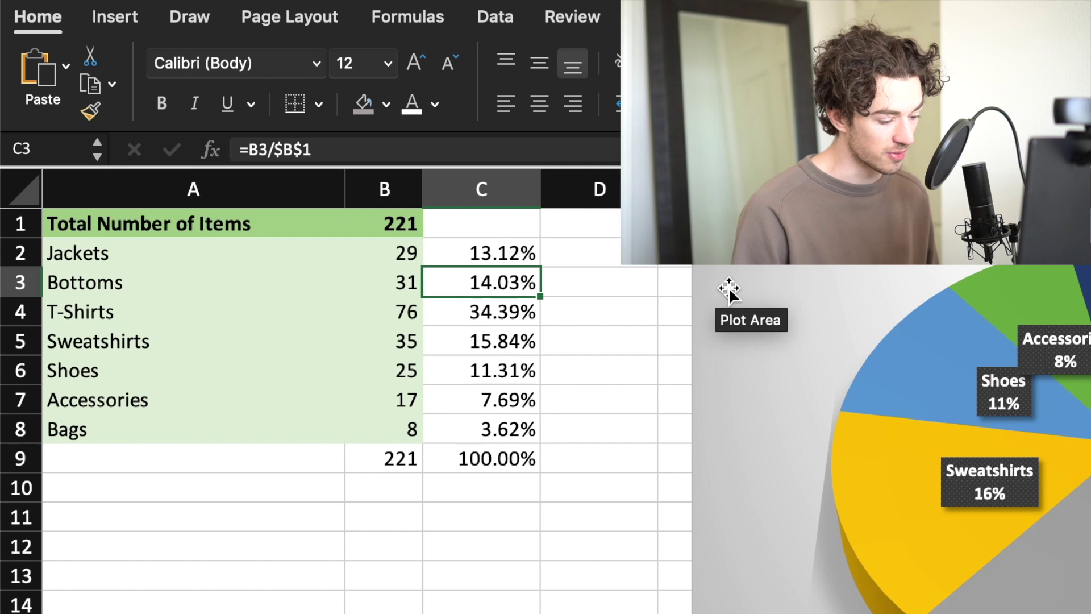
{"action": "key", "text": "Down"}
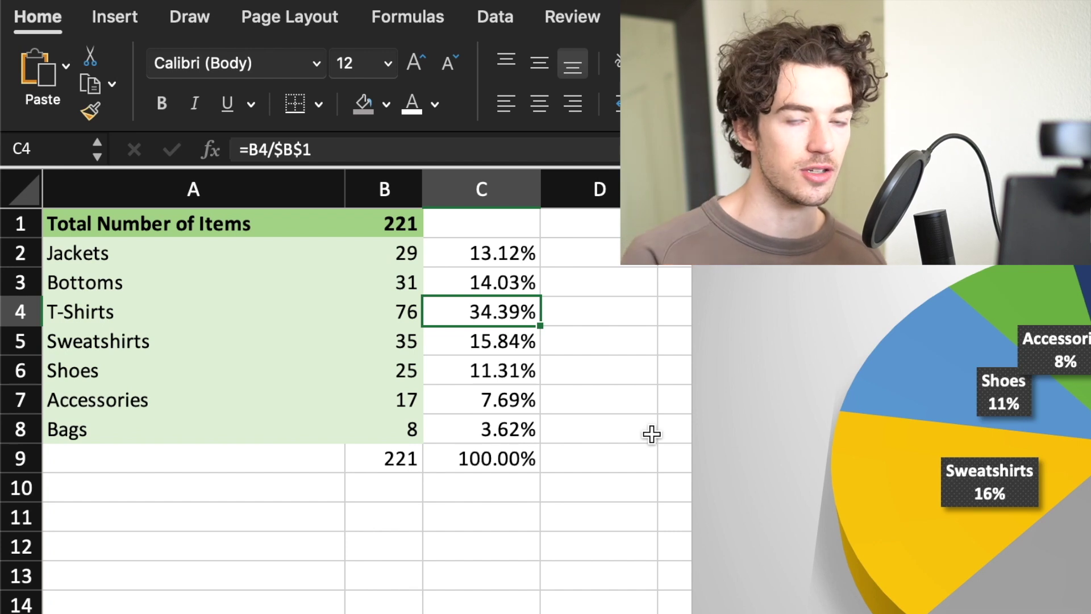
{"action": "key", "text": "Down"}
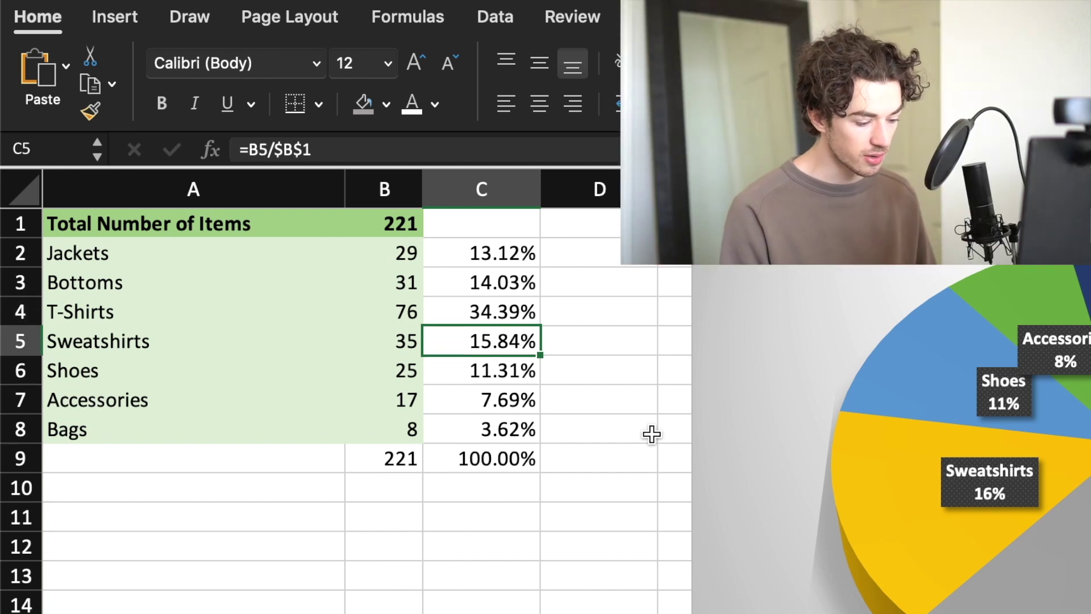
{"action": "key", "text": "Down"}
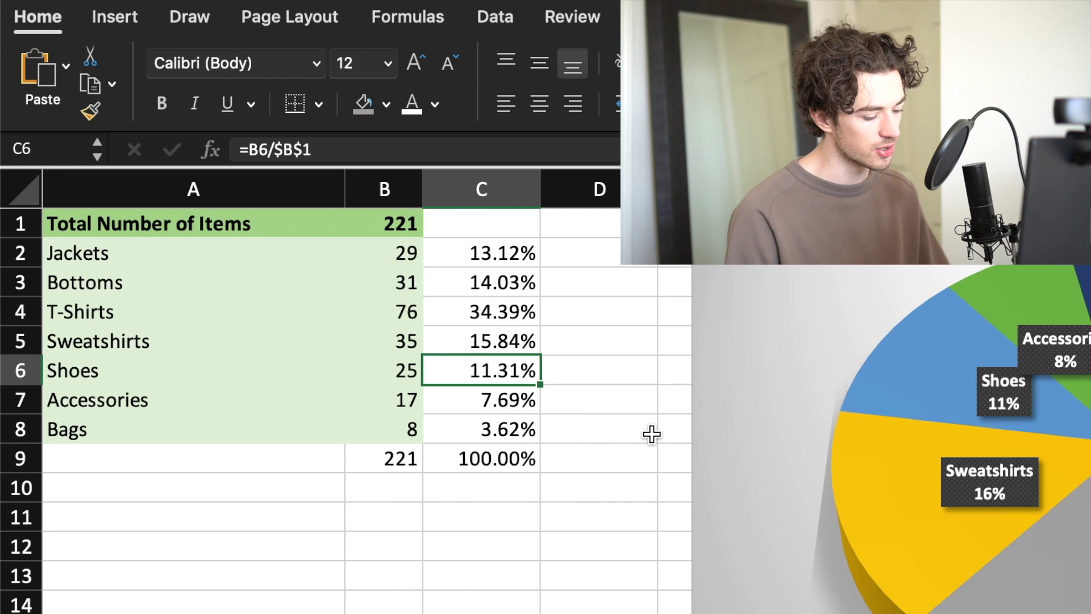
{"action": "key", "text": "Down"}
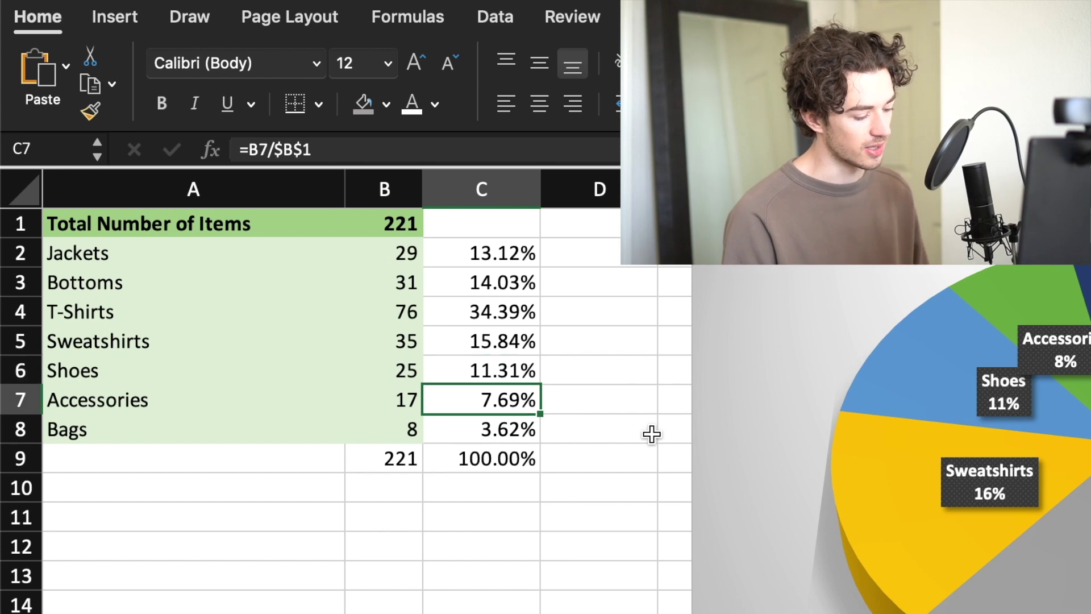
{"action": "key", "text": "Down"}
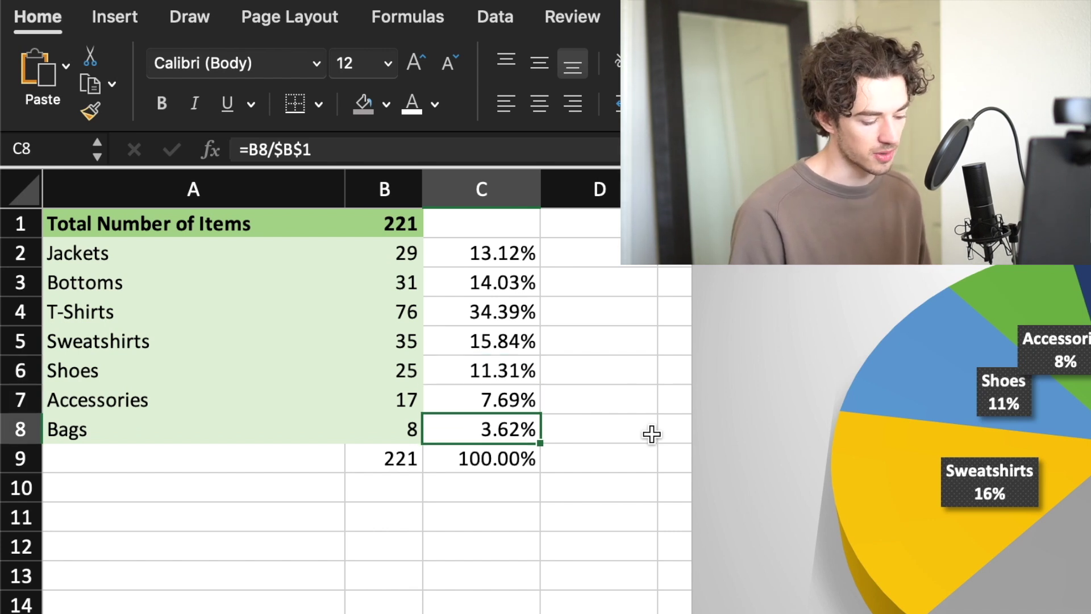
{"action": "key", "text": "Down"}
{"action": "key", "text": "Left"}
{"action": "key", "text": "Right"}
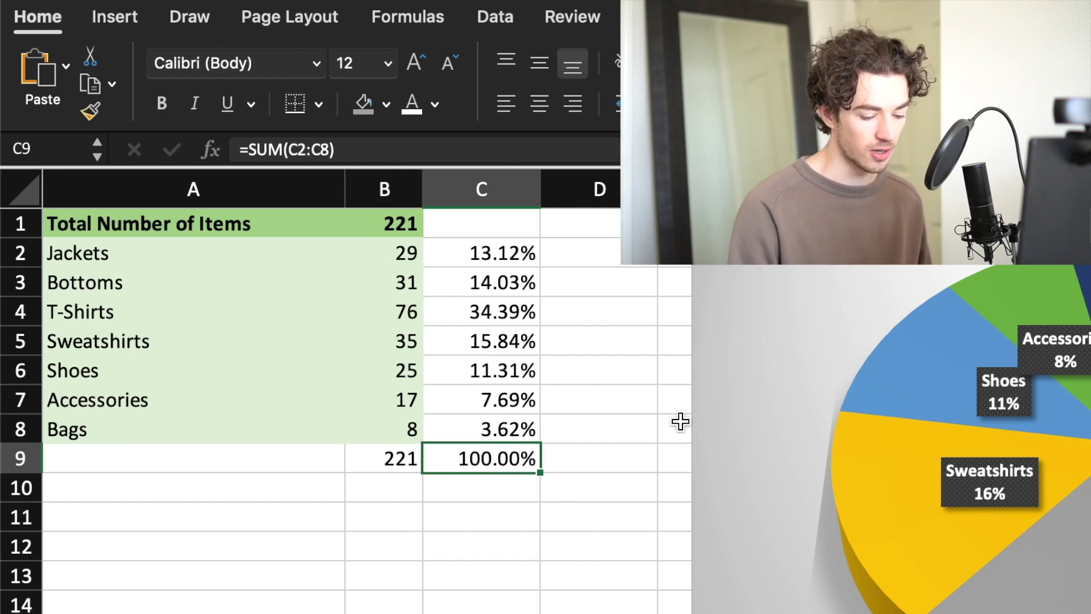
Step: Examine the clothing category pie chart beside the totals table, including the T-Shirts slice
{"action": "scroll", "coordinate": [455, 297], "scroll_direction": "right", "scroll_amount": 4}
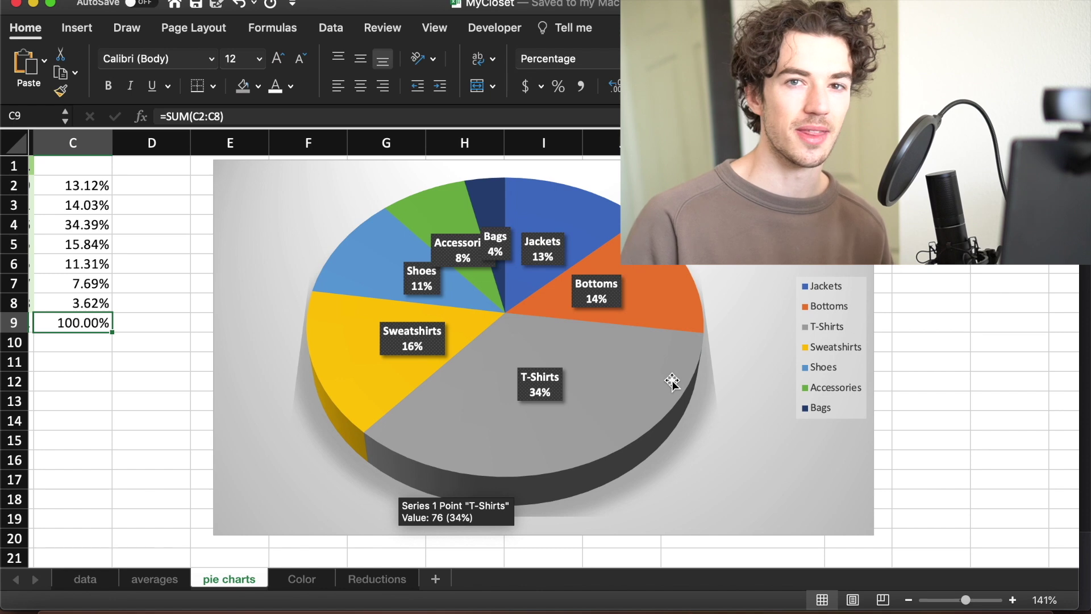
{"action": "scroll", "coordinate": [600, 390], "scroll_direction": "right", "scroll_amount": 3}
{"action": "scroll", "coordinate": [596, 389], "scroll_direction": "right", "scroll_amount": 3}
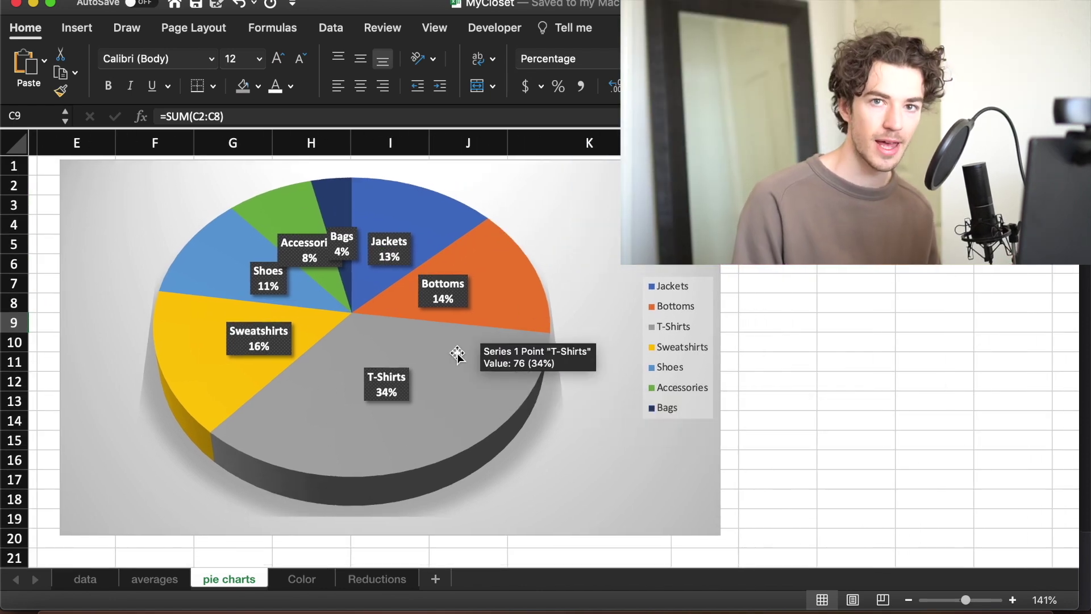
{"action": "scroll", "coordinate": [457, 354], "scroll_direction": "down", "scroll_amount": 5}
{"action": "scroll", "coordinate": [457, 354], "scroll_direction": "left", "scroll_amount": 2}
{"action": "scroll", "coordinate": [458, 356], "scroll_direction": "down", "scroll_amount": 4}
{"action": "scroll", "coordinate": [455, 353], "scroll_direction": "left", "scroll_amount": 3}
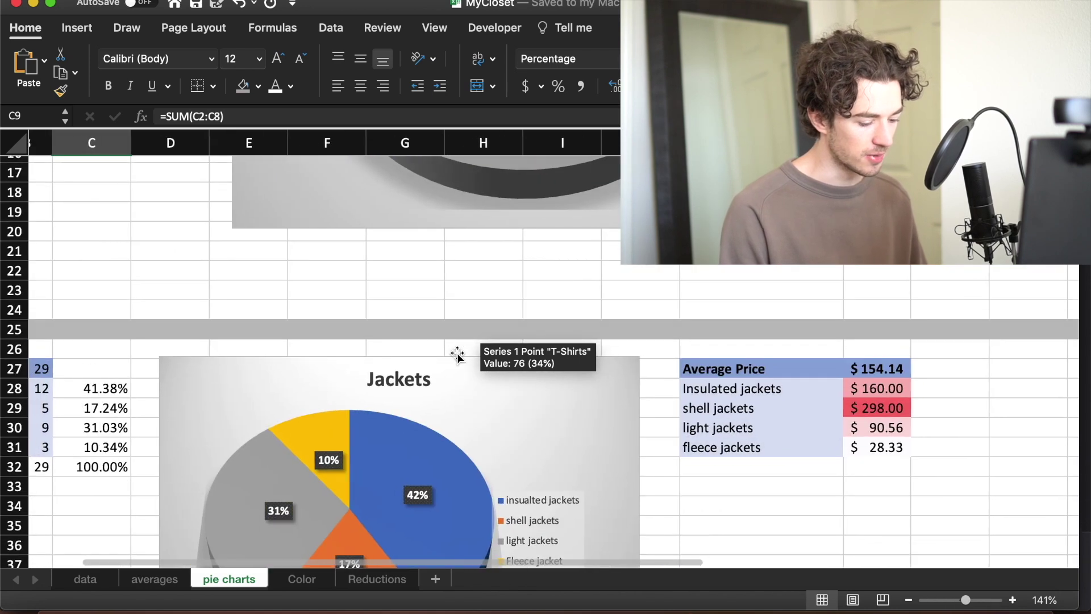
{"action": "scroll", "coordinate": [467, 348], "scroll_direction": "up", "scroll_amount": 7}
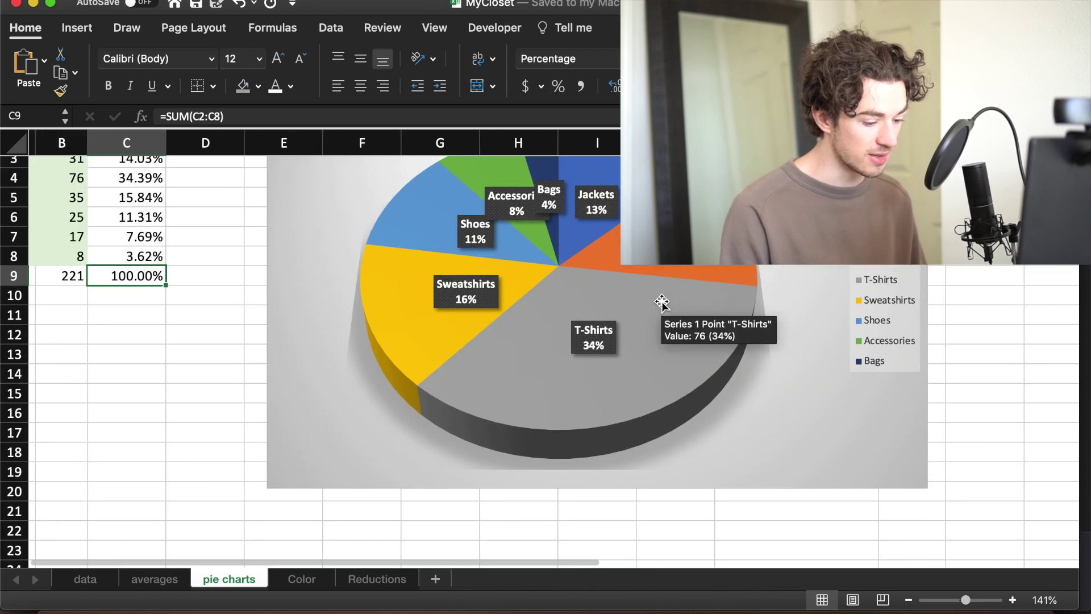
Step: Go through the jacket types in A28 to A31 and check the Fleece jacket count formula in B31
{"action": "scroll", "coordinate": [511, 301], "scroll_direction": "down", "scroll_amount": 4}
{"action": "scroll", "coordinate": [507, 312], "scroll_direction": "left", "scroll_amount": 3}
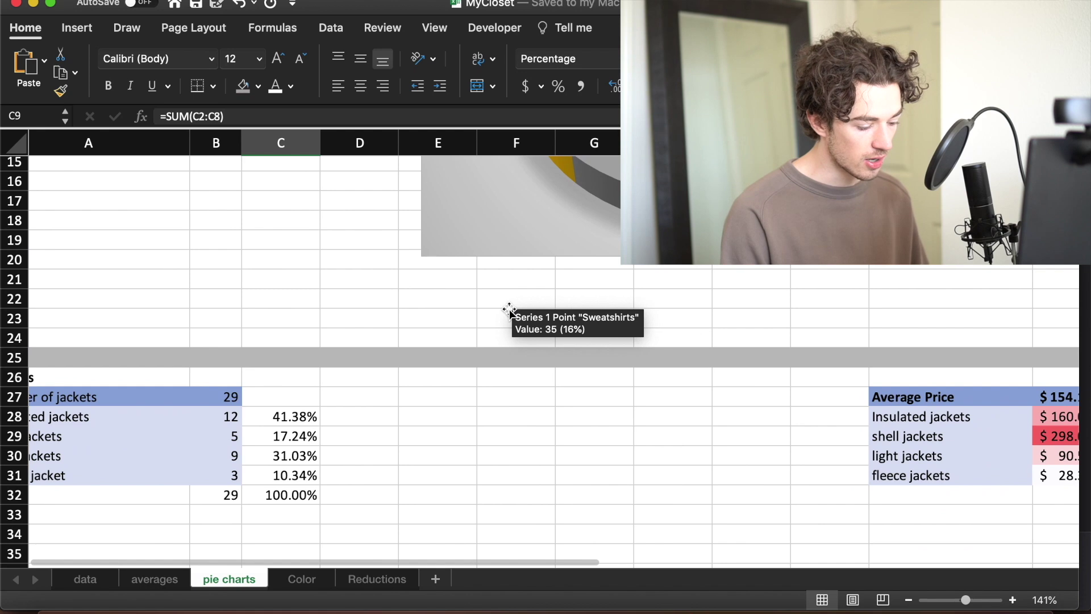
{"action": "scroll", "coordinate": [507, 311], "scroll_direction": "down", "scroll_amount": 2}
{"action": "scroll", "coordinate": [509, 311], "scroll_direction": "down", "scroll_amount": 3}
{"action": "left_click", "coordinate": [127, 297]}
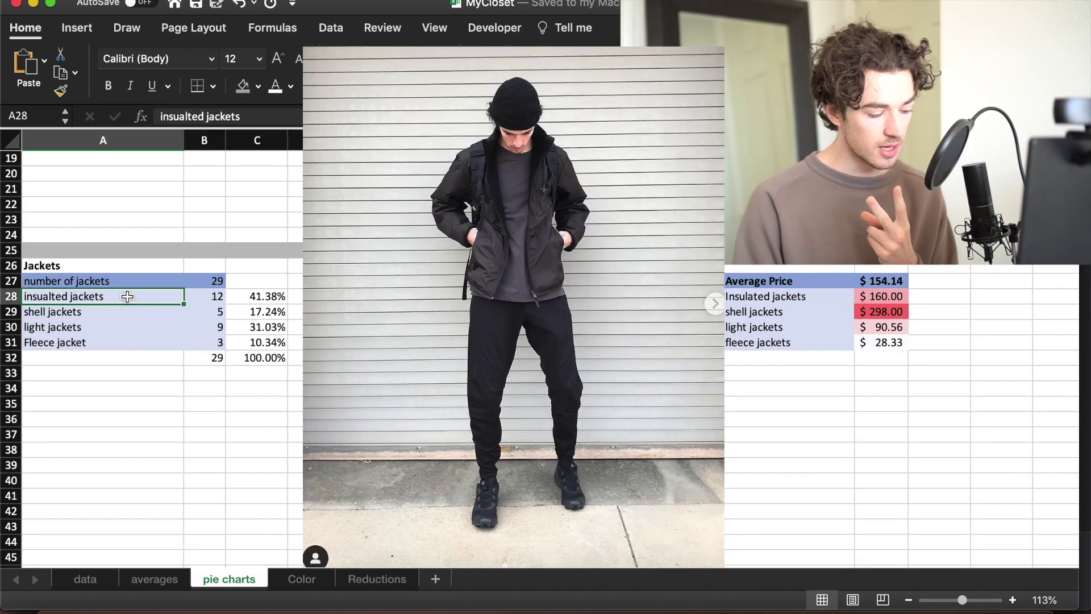
{"action": "key", "text": "Down"}
{"action": "key", "text": "Down"}
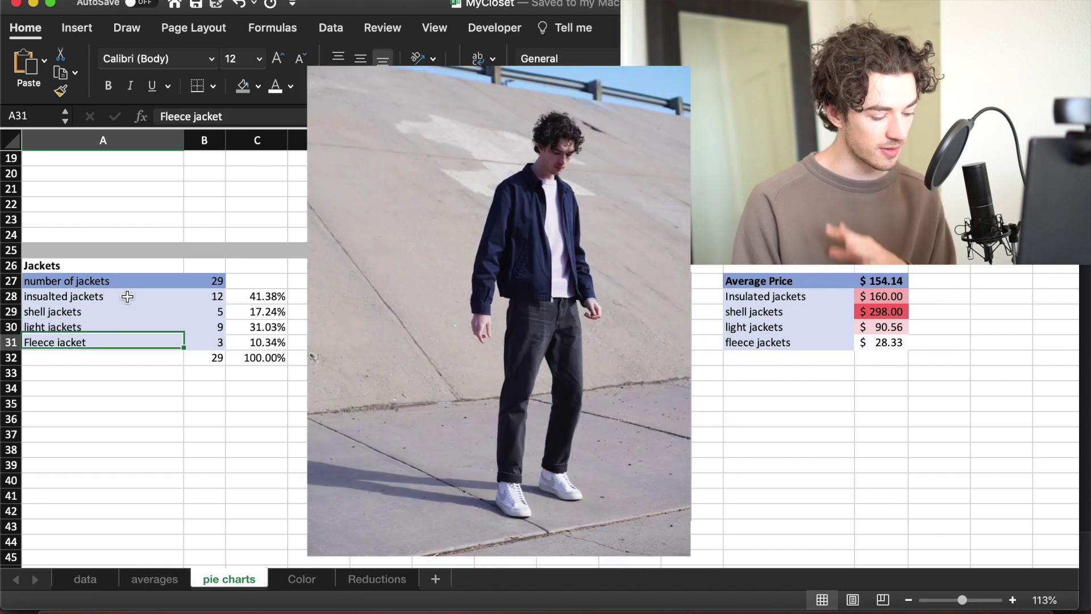
{"action": "key", "text": "Down"}
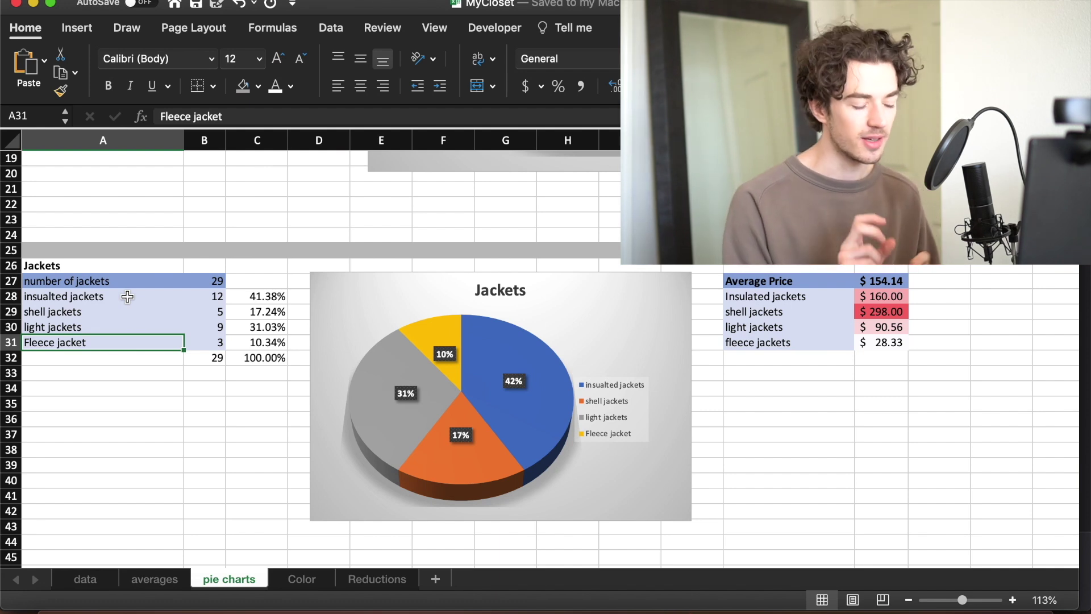
{"action": "key", "text": "Right"}
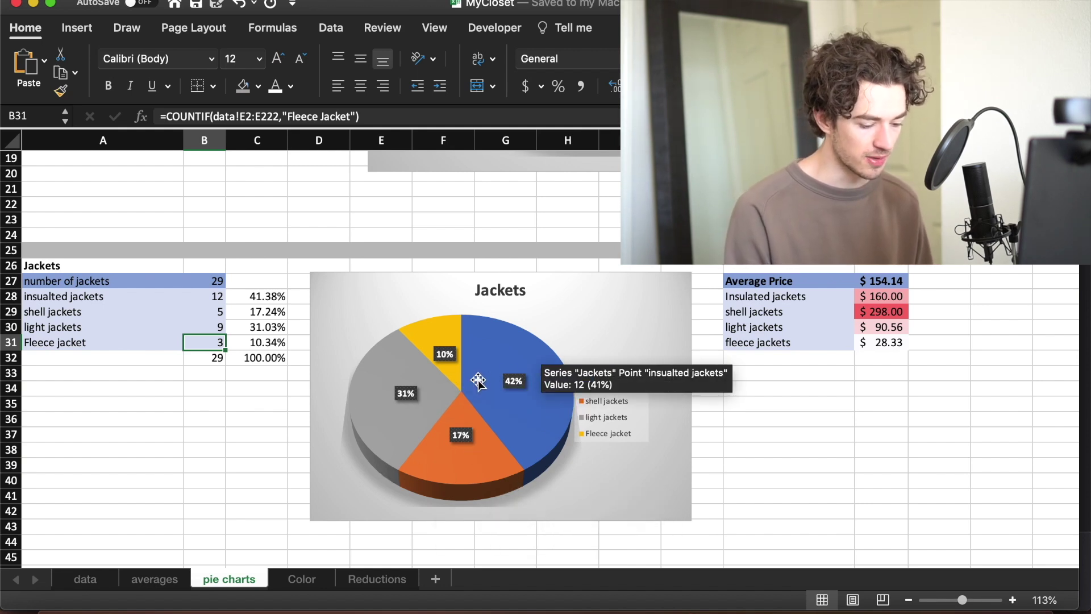
Step: Check the average price formula for each jacket type in column L, from Insulated jackets to fleece jackets
{"action": "left_click", "coordinate": [833, 297]}
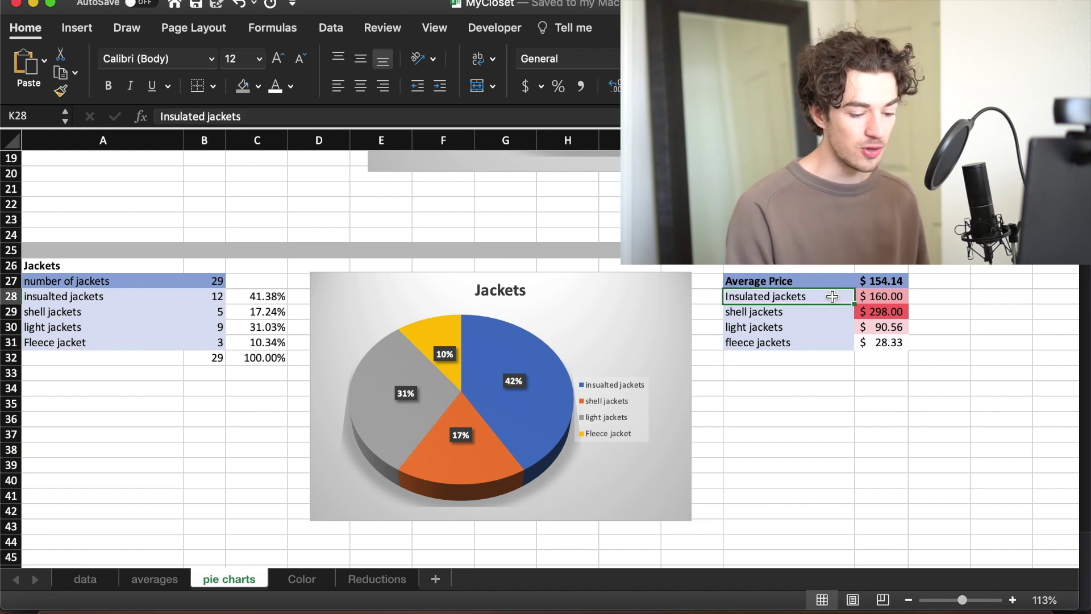
{"action": "key", "text": "Right"}
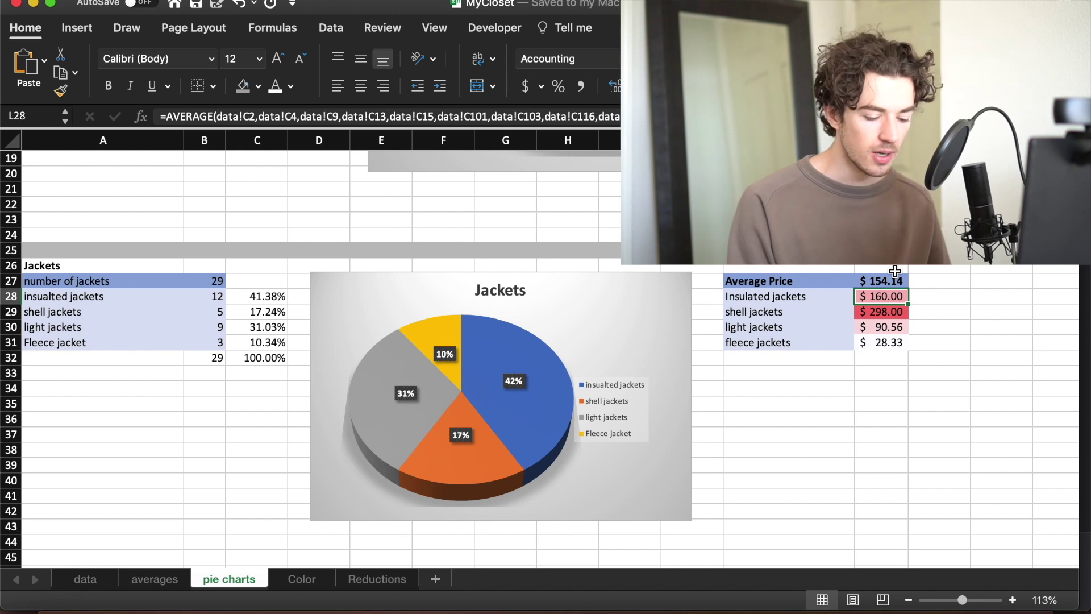
{"action": "key", "text": "Down"}
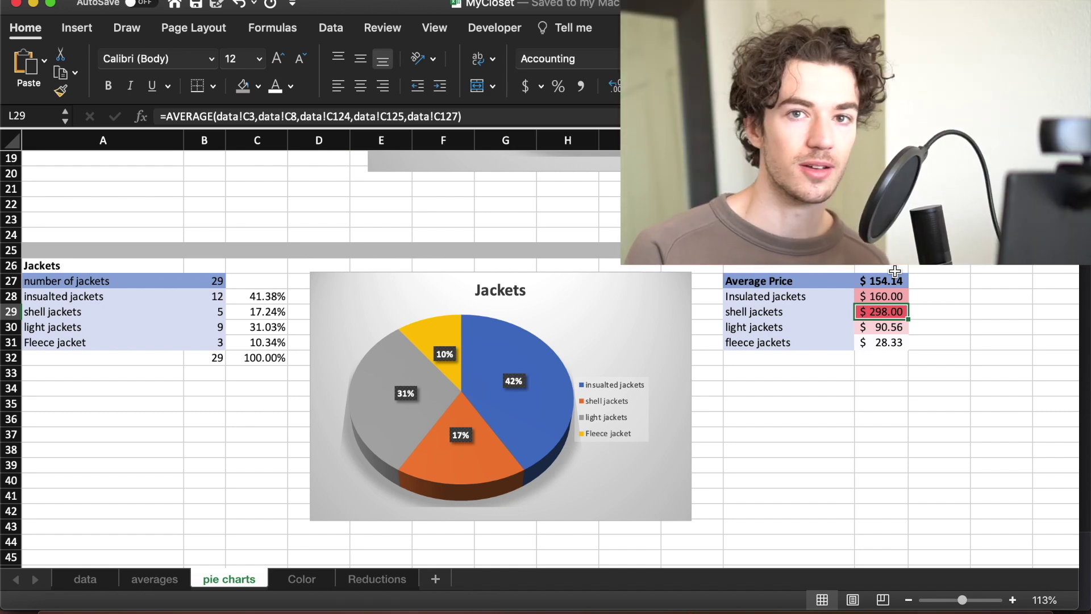
{"action": "key", "text": "Down"}
{"action": "key", "text": "Down"}
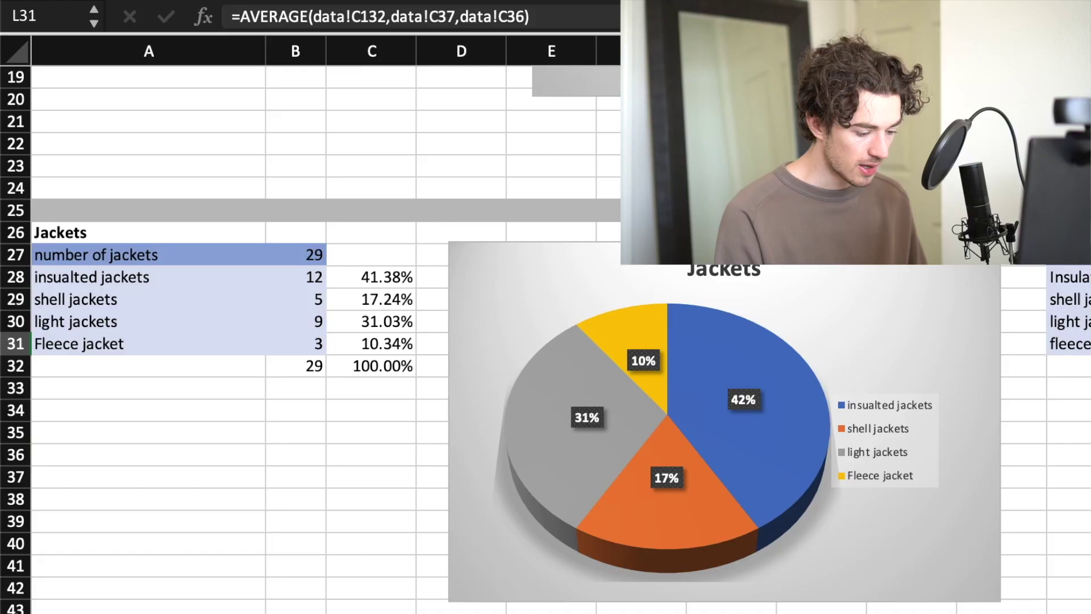
Step: Go through the bottoms types in A50 to A54 and examine the Technical Pants and Jeans slices of the Bottoms pie chart
{"action": "scroll", "coordinate": [546, 341], "scroll_direction": "down", "scroll_amount": 10}
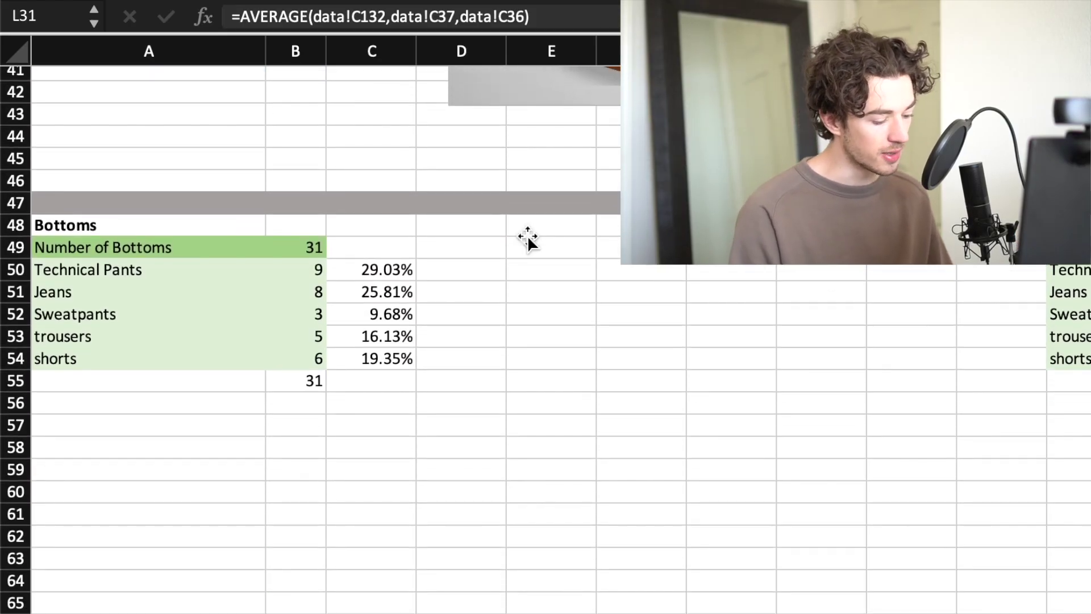
{"action": "left_click", "coordinate": [165, 274]}
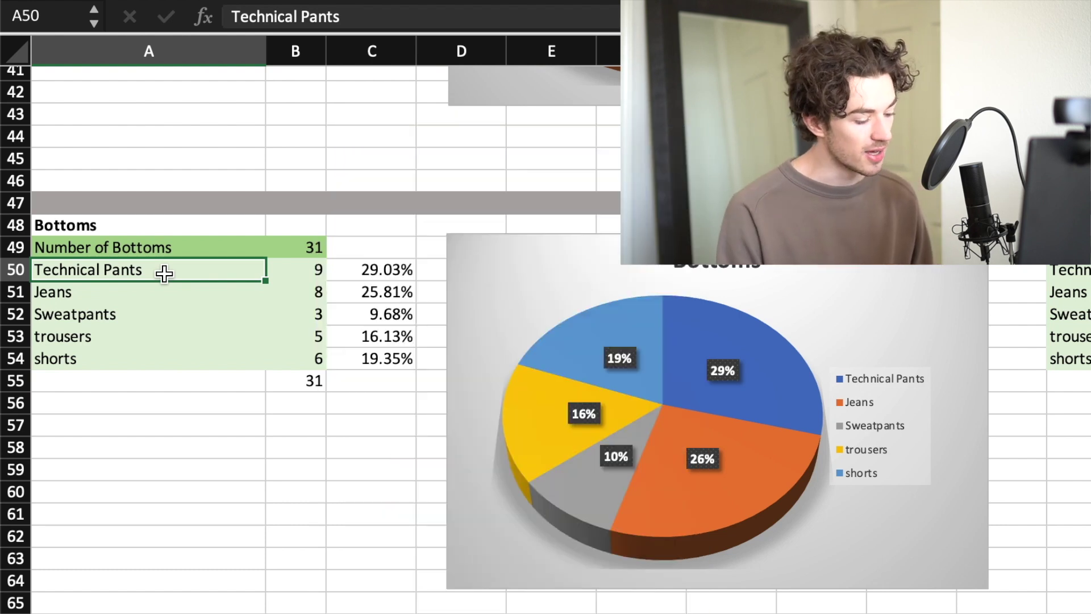
{"action": "key", "text": "Down"}
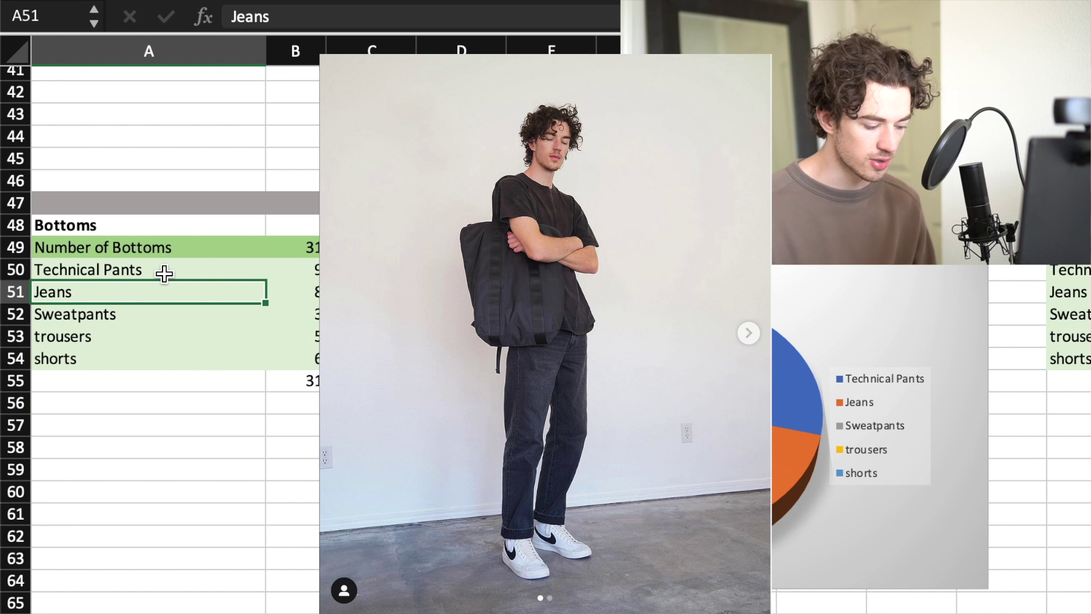
{"action": "key", "text": "Down"}
{"action": "key", "text": "Down"}
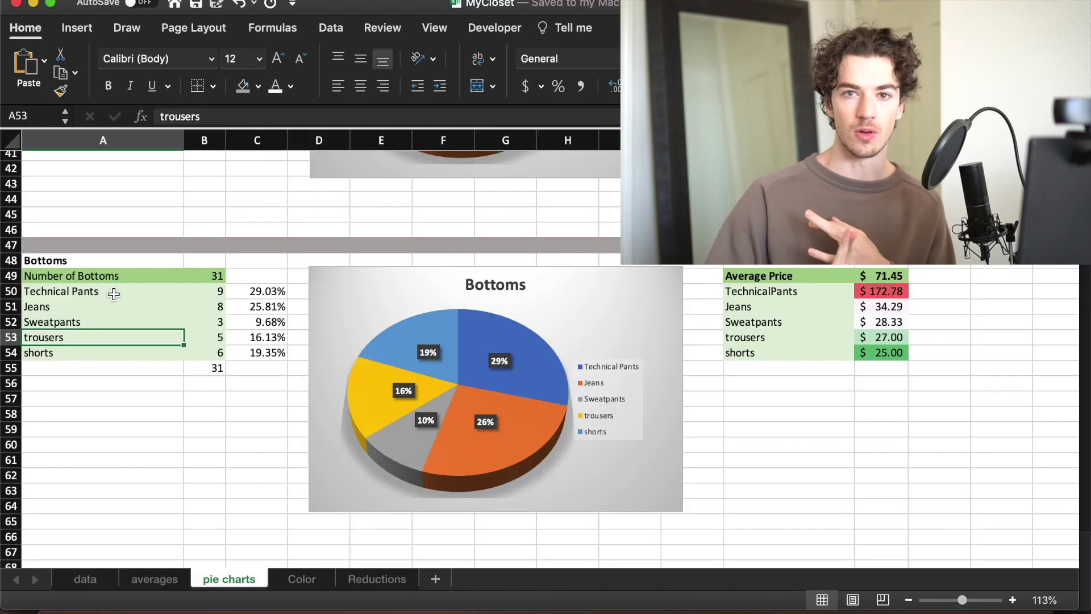
{"action": "key", "text": "Down"}
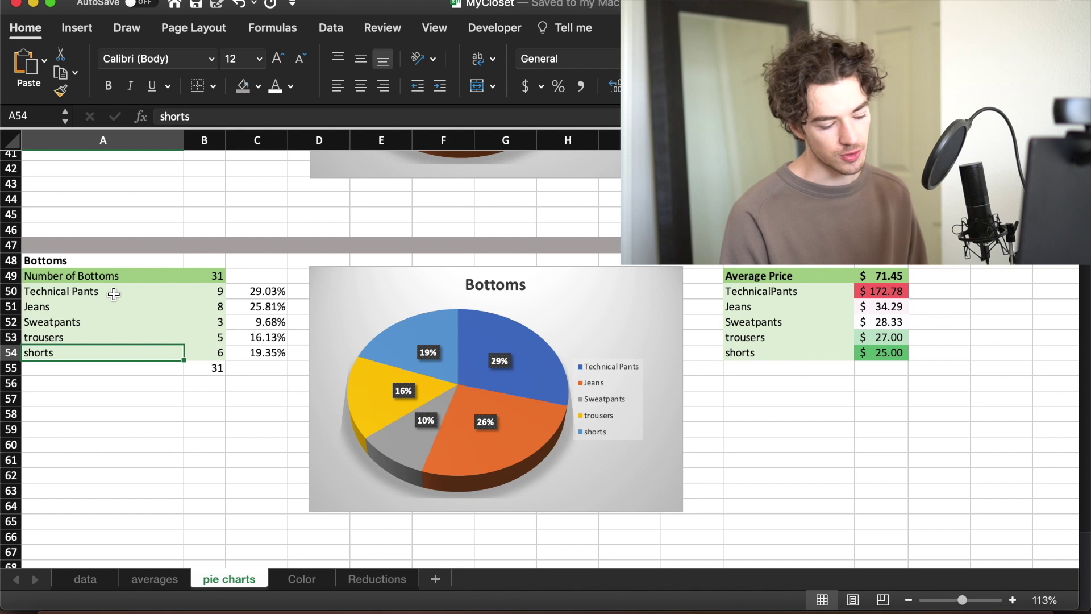
{"action": "key", "text": "Right"}
{"action": "mouse_move", "coordinate": [494, 373]}
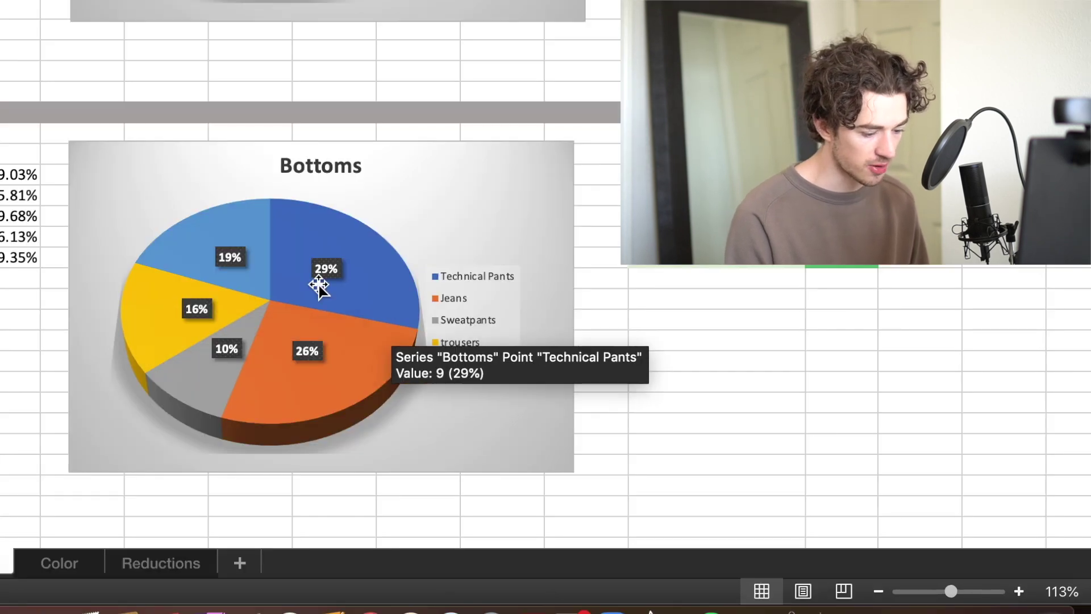
{"action": "mouse_move", "coordinate": [318, 395]}
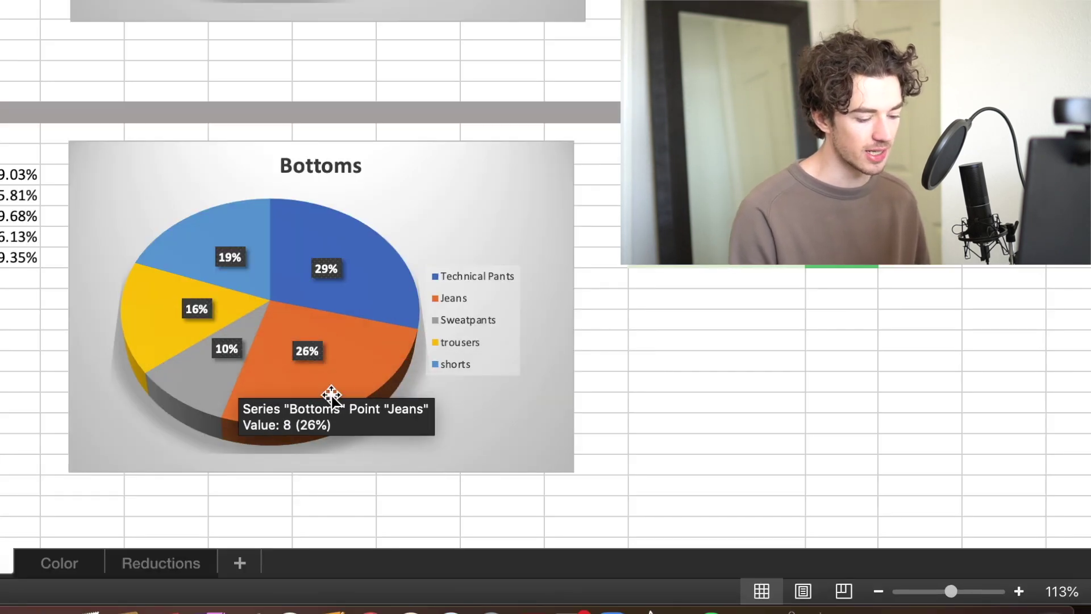
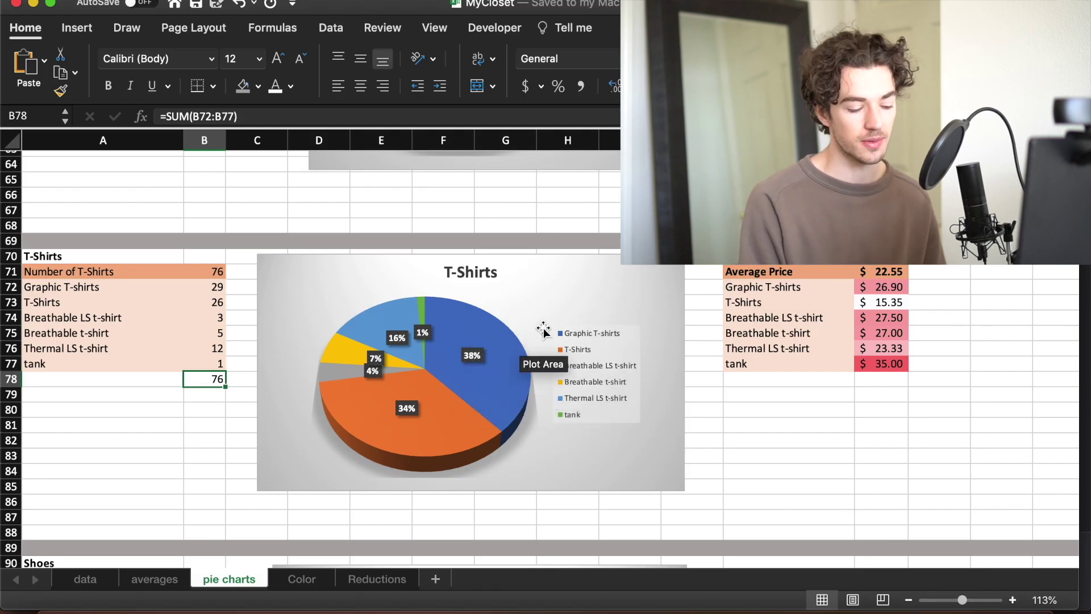
Step: Review the average price of T-shirts overall in L71 and of each T-shirt type down to tank in L77
{"action": "left_click", "coordinate": [886, 287]}
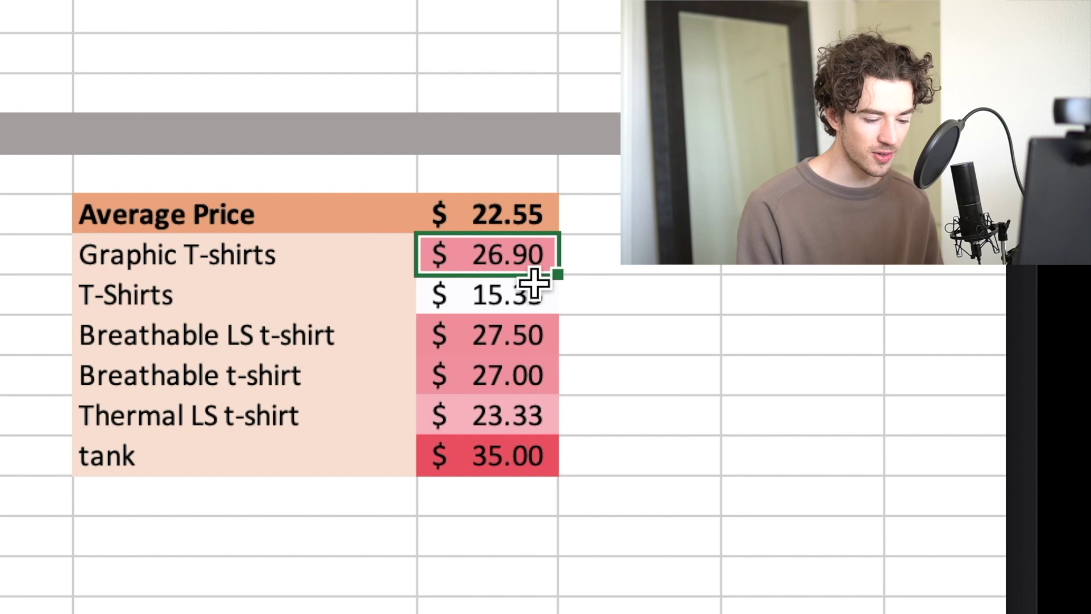
{"action": "key", "text": "Up"}
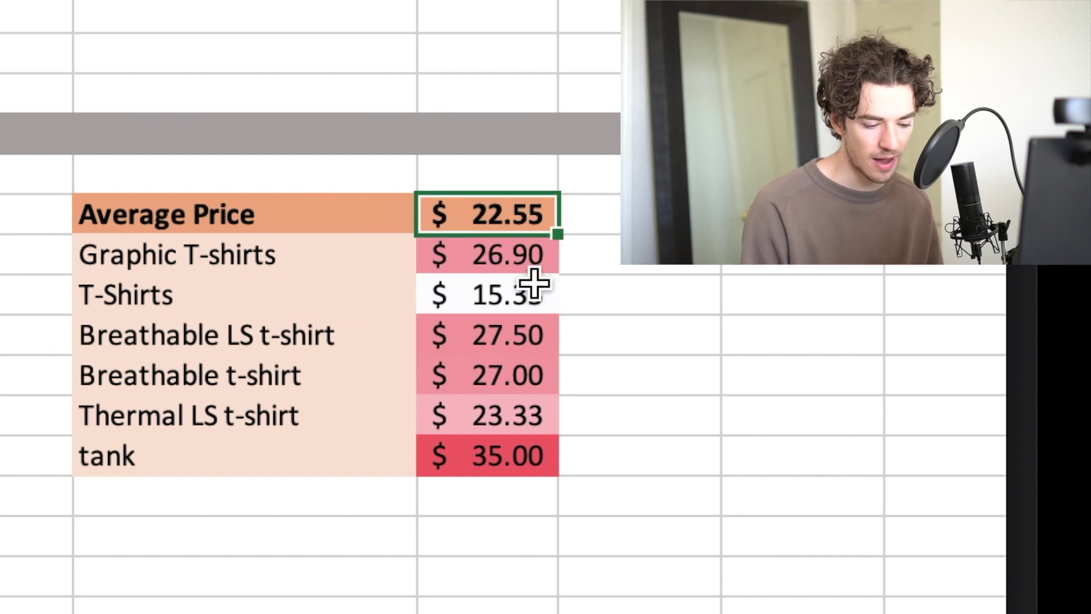
{"action": "key", "text": "Down"}
{"action": "key", "text": "Down"}
{"action": "key", "text": "Down"}
{"action": "key", "text": "Down"}
{"action": "key", "text": "Down"}
{"action": "key", "text": "Down"}
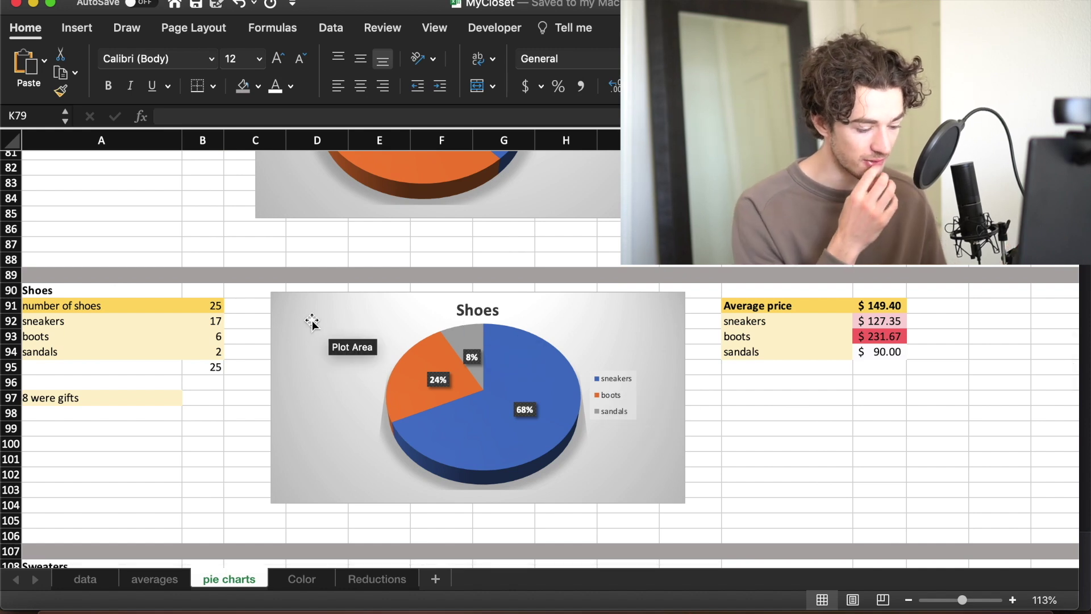
Step: Check the shoe count formulas from B91 down through the total in B95, and read the gifts note in A97
{"action": "left_click", "coordinate": [216, 308]}
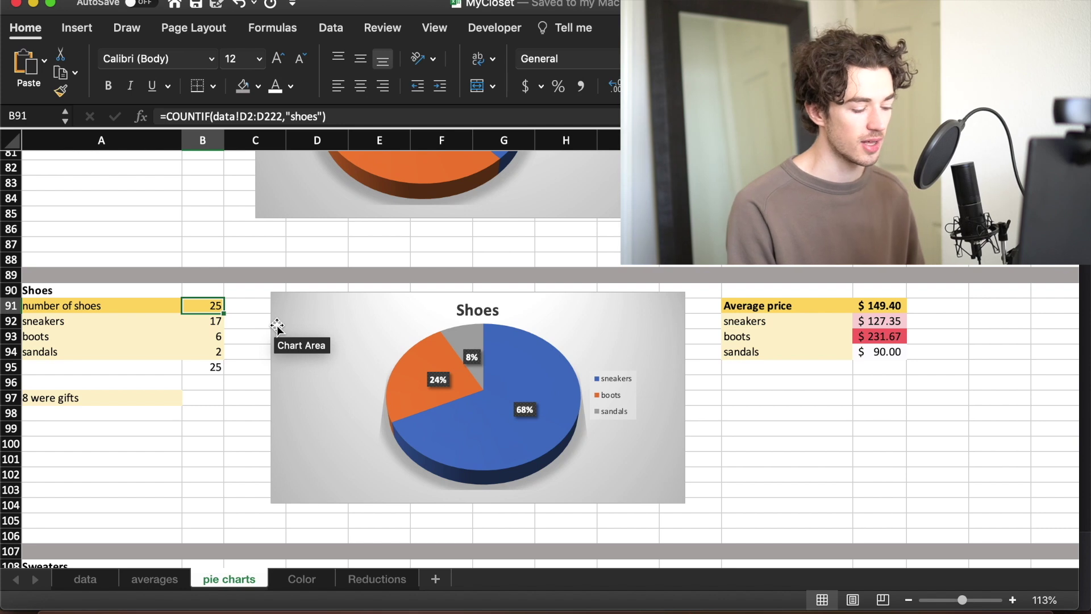
{"action": "key", "text": "Down"}
{"action": "key", "text": "Down"}
{"action": "key", "text": "Down"}
{"action": "key", "text": "Down"}
{"action": "key", "text": "Down"}
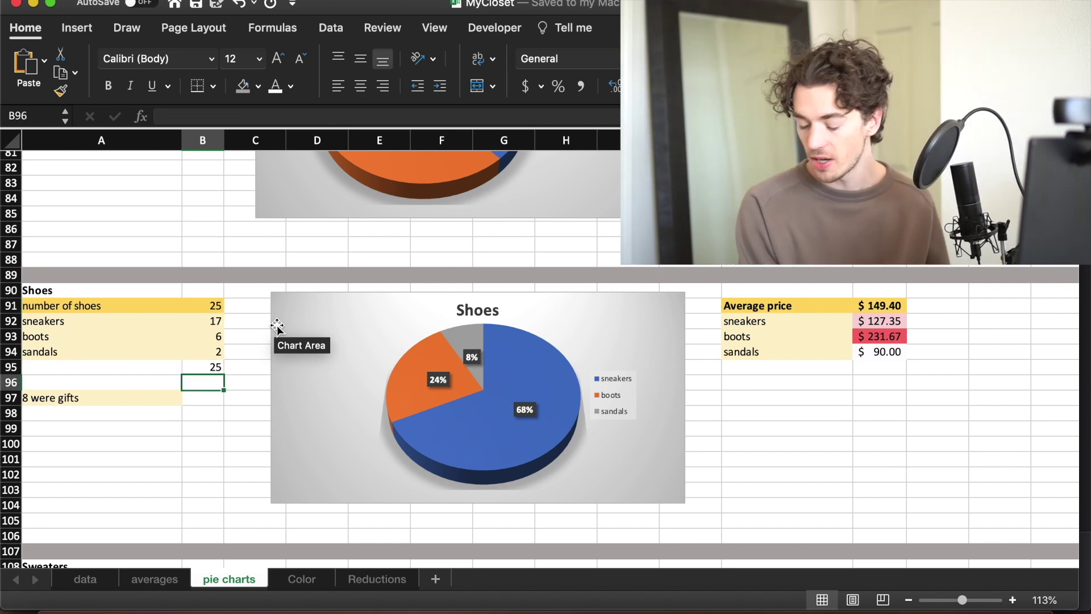
{"action": "key", "text": "Left"}
{"action": "key", "text": "Down"}
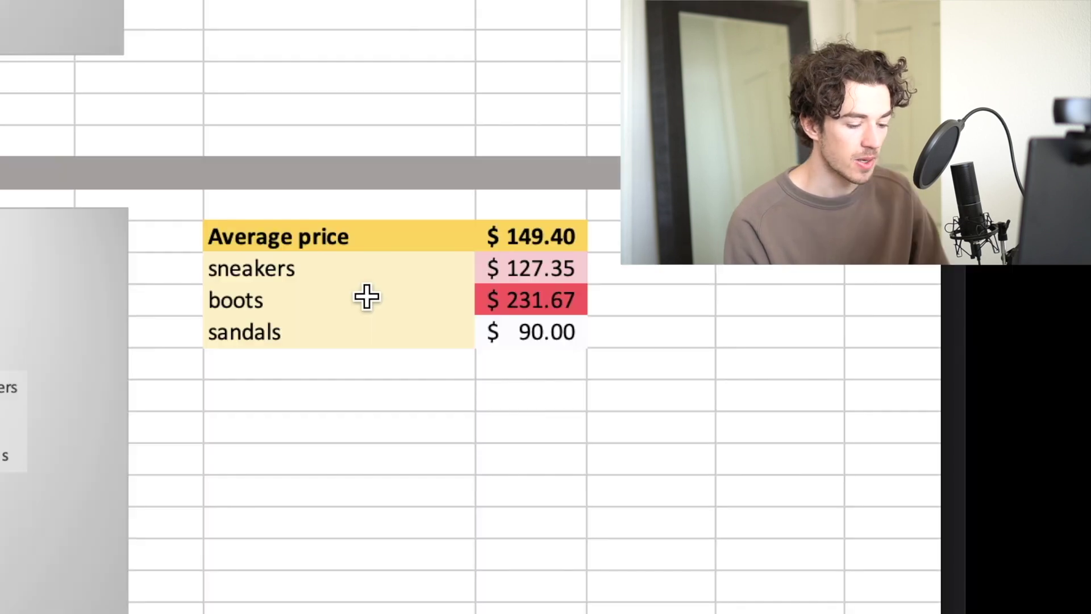
Step: Compare the average price formulas for sneakers, boots and all shoes in L91 to L93
{"action": "left_click", "coordinate": [890, 324]}
{"action": "key", "text": "Down"}
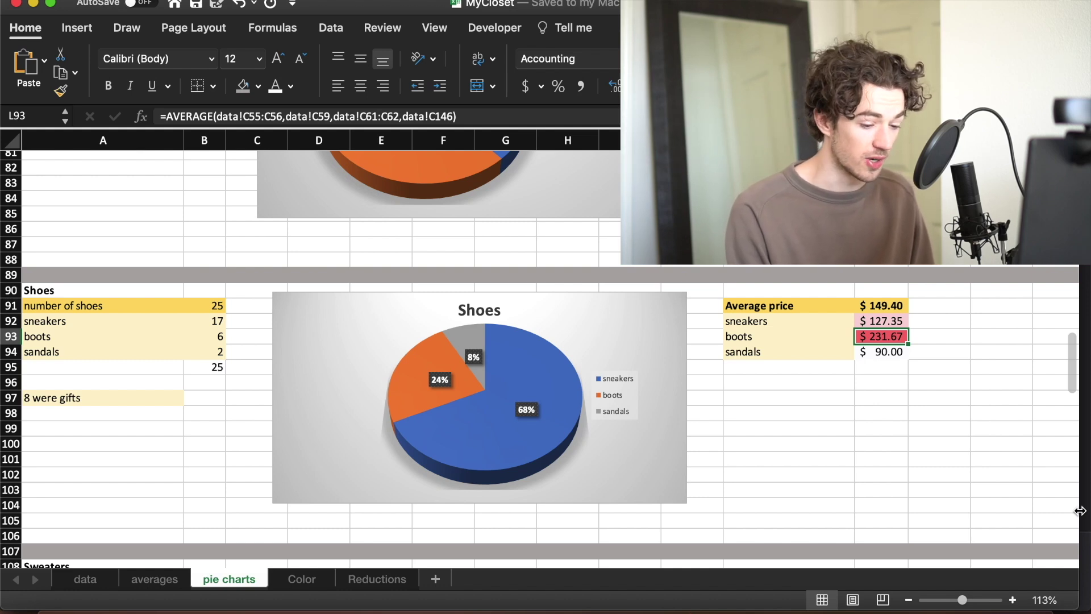
{"action": "key", "text": "Up"}
{"action": "key", "text": "Up"}
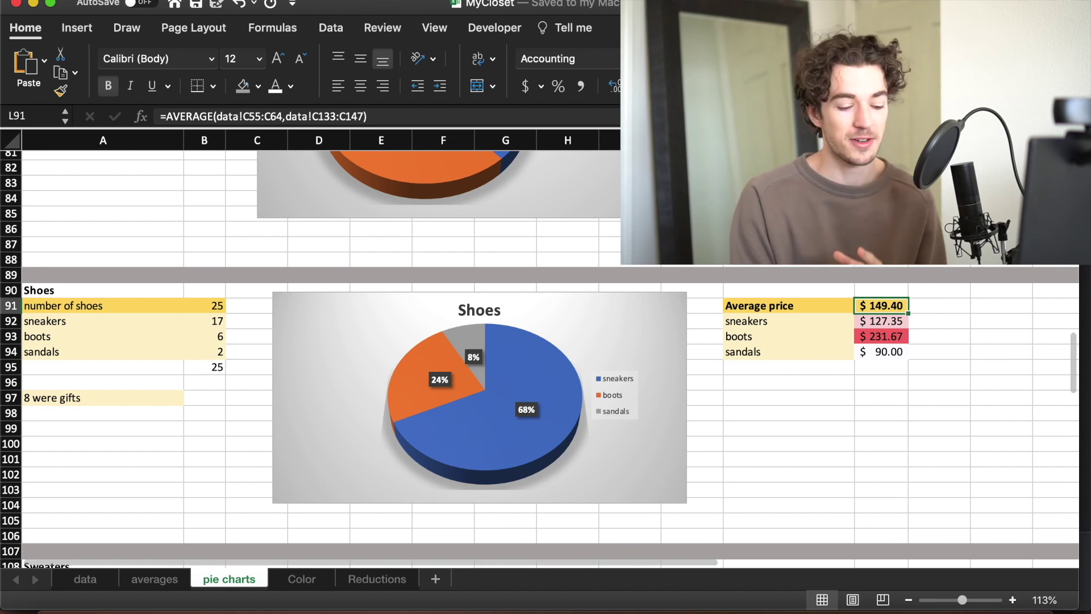
{"action": "key", "text": "Down"}
{"action": "key", "text": "Down"}
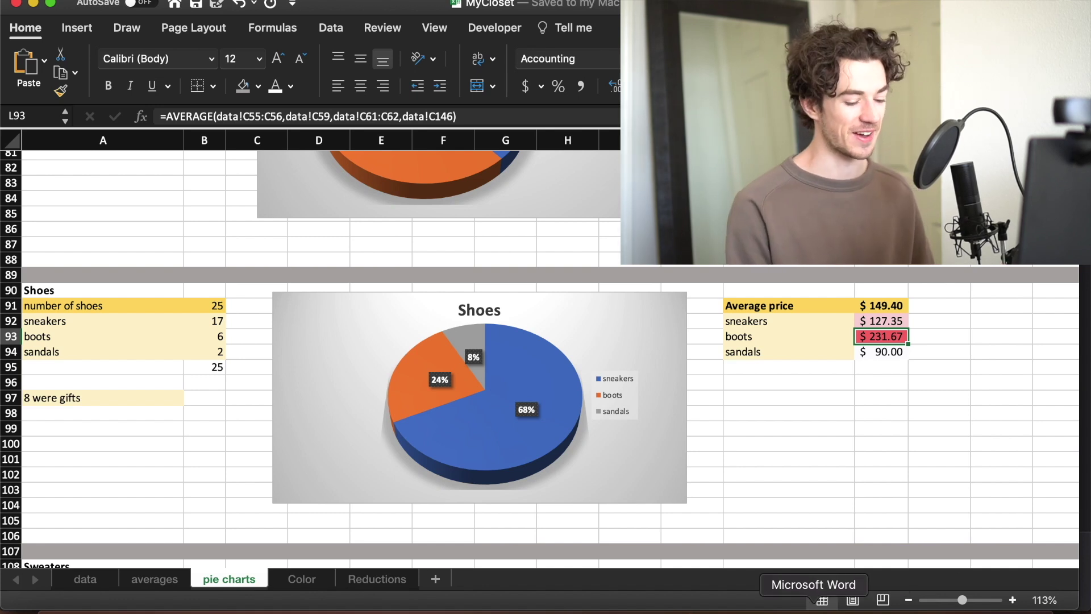
Step: Go through the sweater types from hoodie in A110 to flannel in A113 and check the flannel count beside them
{"action": "scroll", "coordinate": [105, 243], "scroll_direction": "down", "scroll_amount": 8}
{"action": "left_click", "coordinate": [104, 243]}
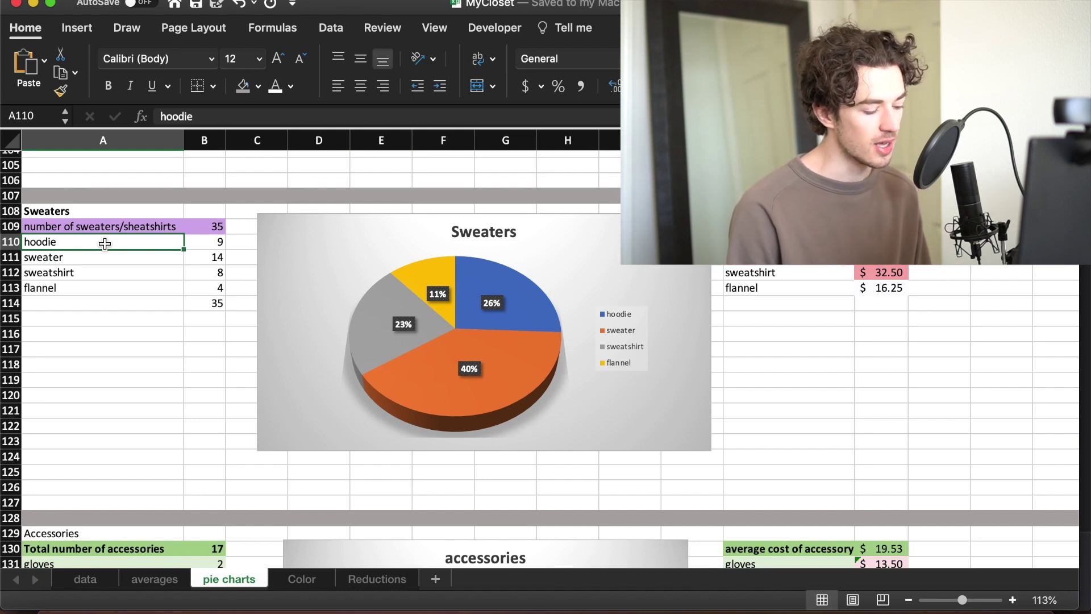
{"action": "key", "text": "Down"}
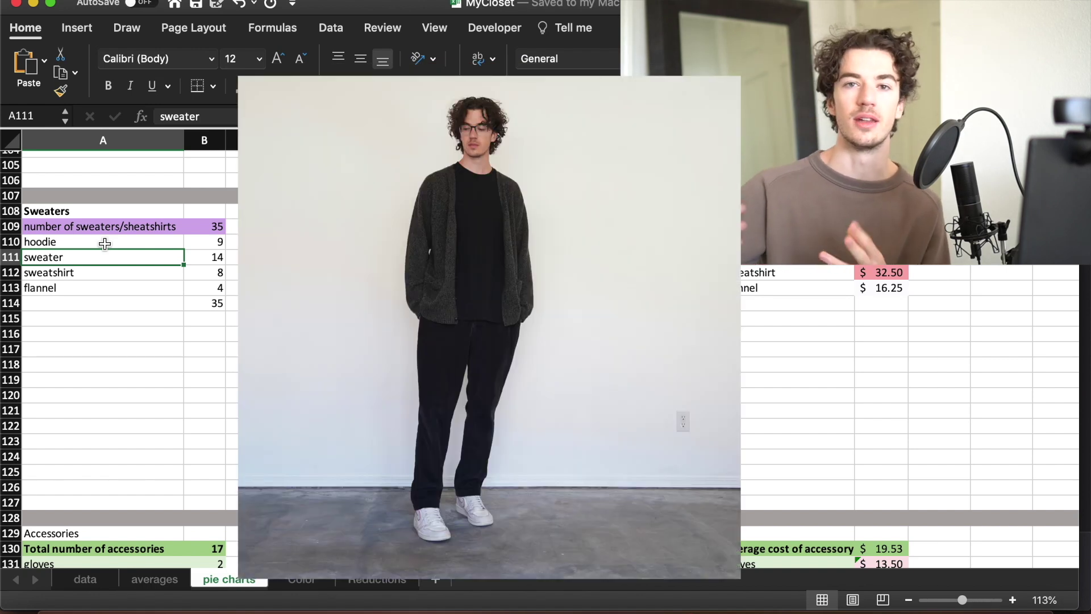
{"action": "key", "text": "Down"}
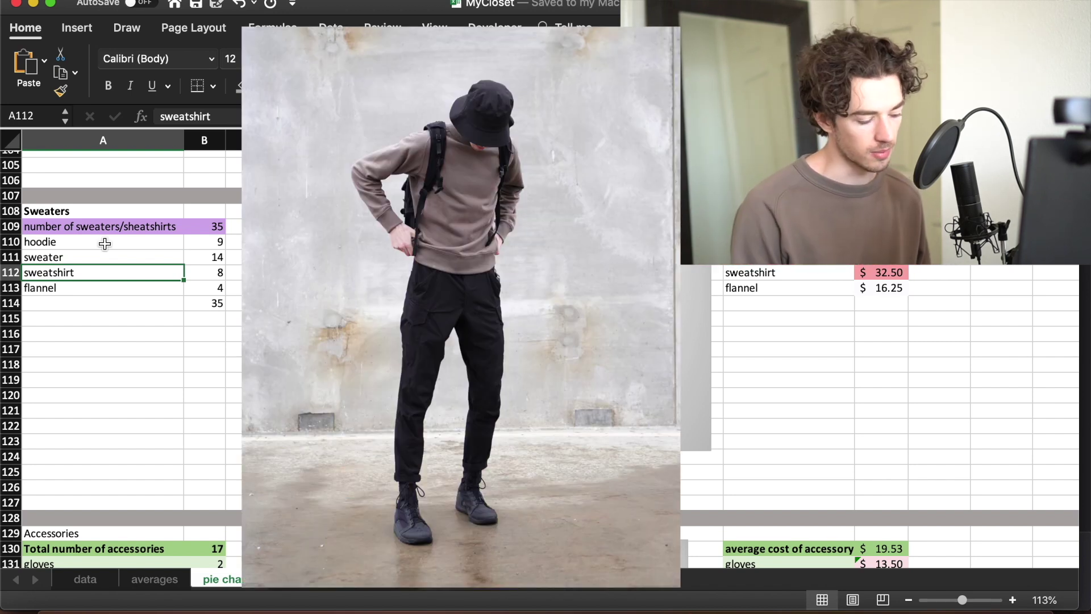
{"action": "key", "text": "Down"}
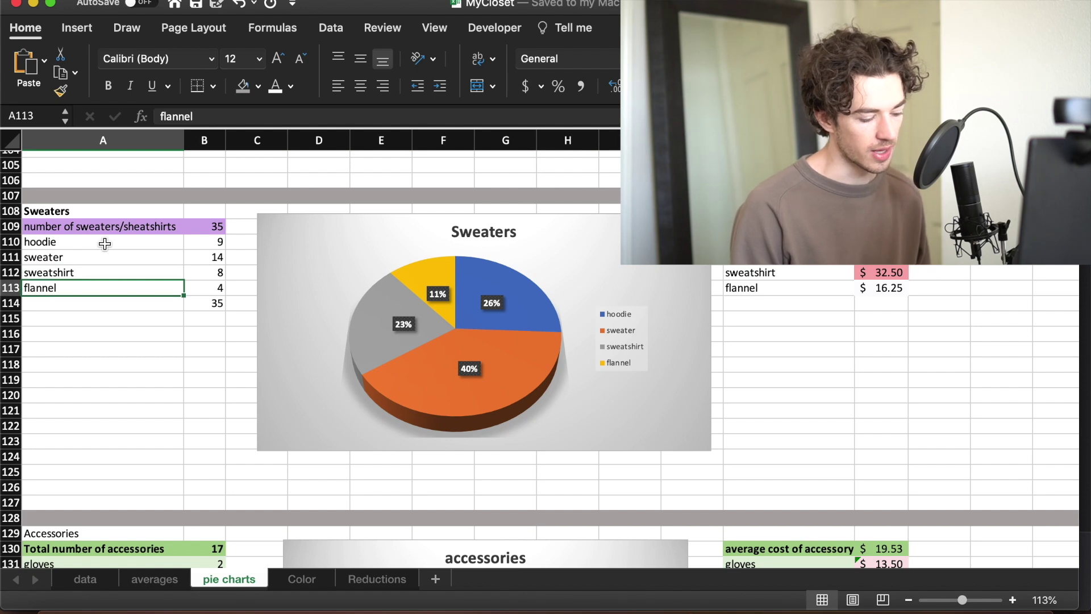
{"action": "key", "text": "Right"}
{"action": "key", "text": "Down"}
{"action": "key", "text": "Up"}
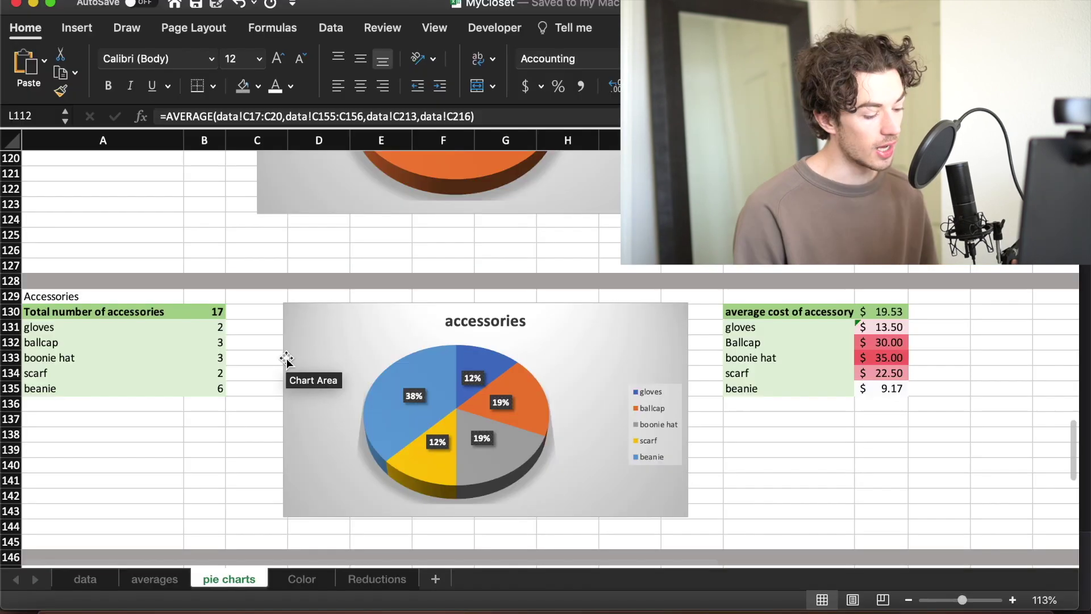
Step: Go through the accessory types from gloves in A131 to beanie in A135, and check the average accessory cost in L130
{"action": "scroll", "coordinate": [287, 360], "scroll_direction": "down", "scroll_amount": 3}
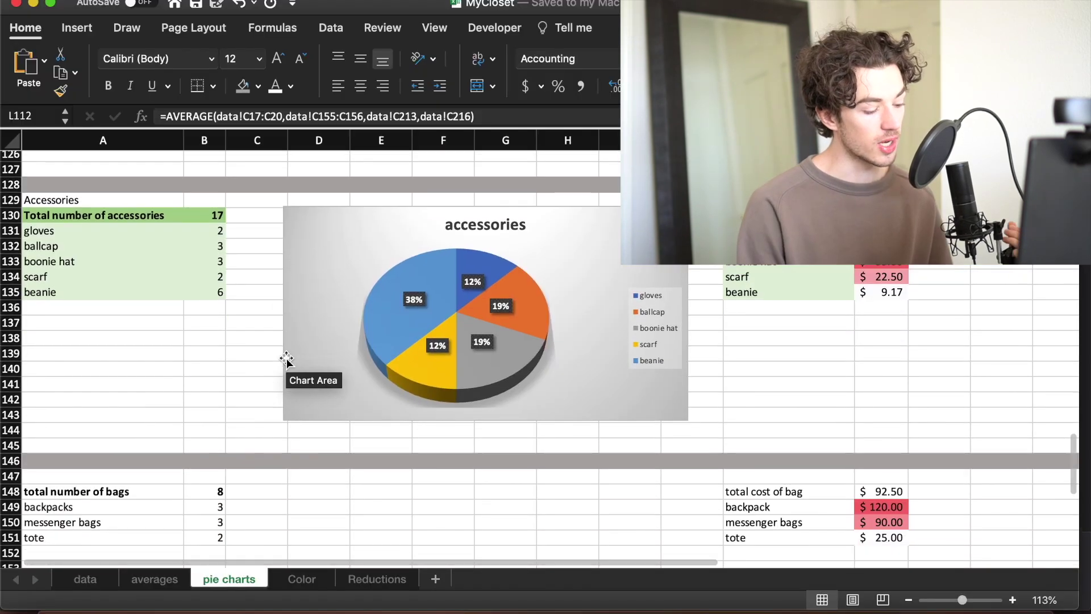
{"action": "left_click", "coordinate": [62, 235]}
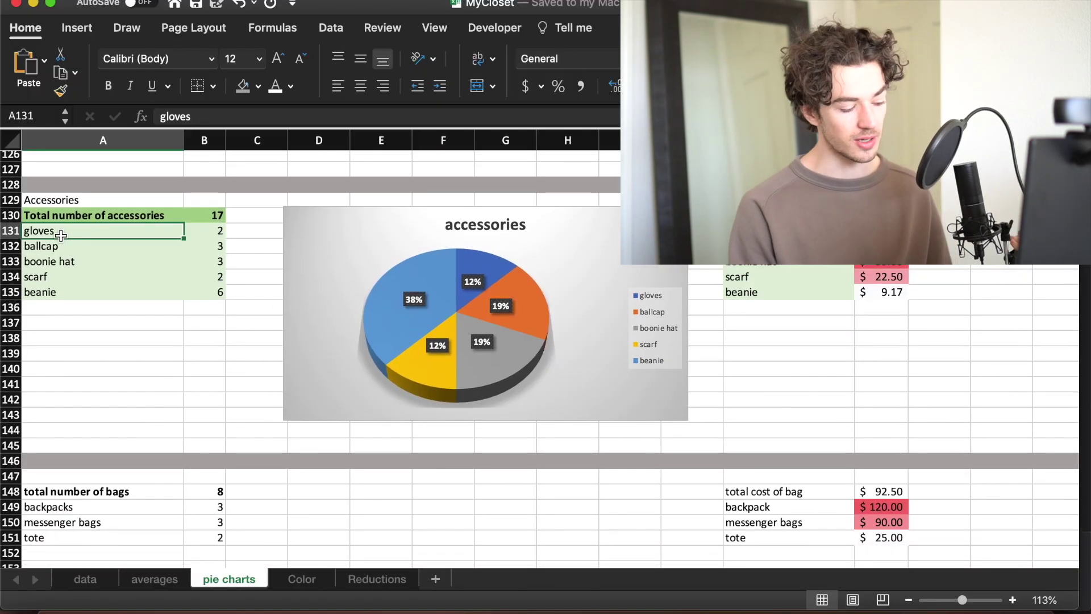
{"action": "key", "text": "Down"}
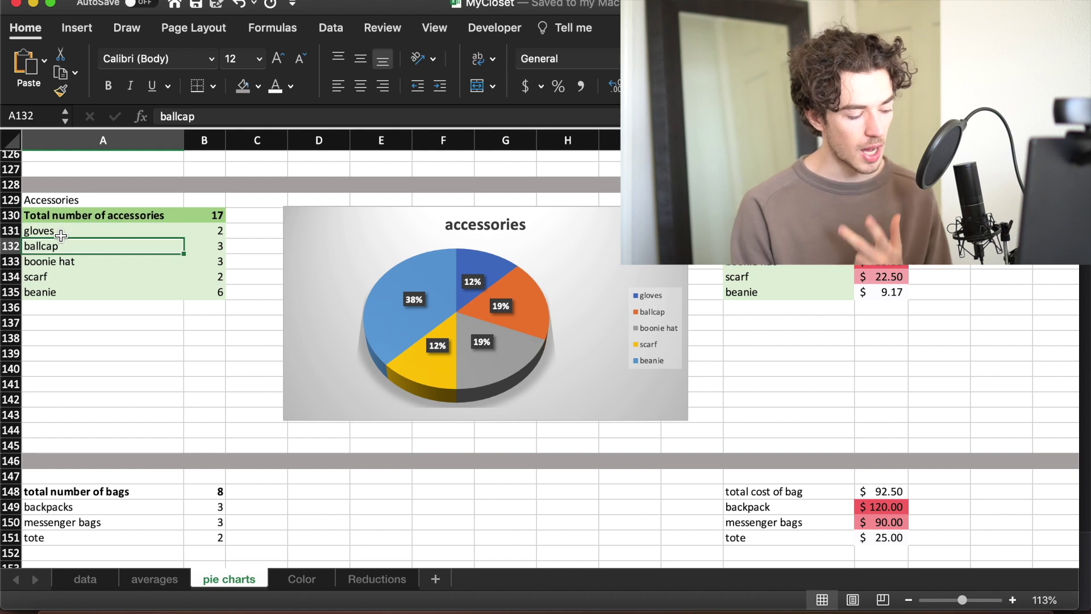
{"action": "key", "text": "Down"}
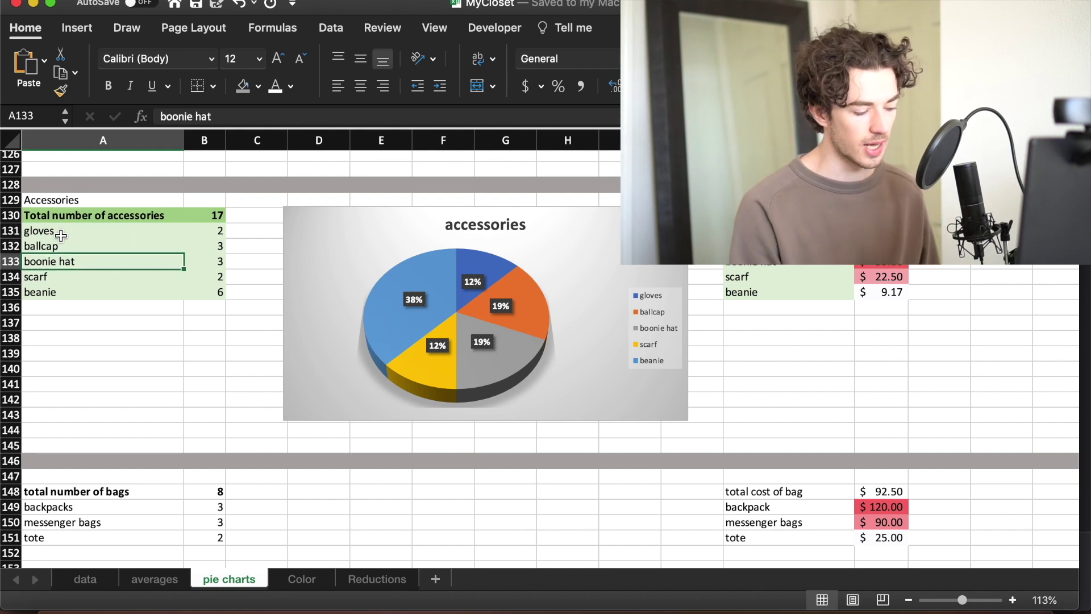
{"action": "key", "text": "Down"}
{"action": "key", "text": "Down"}
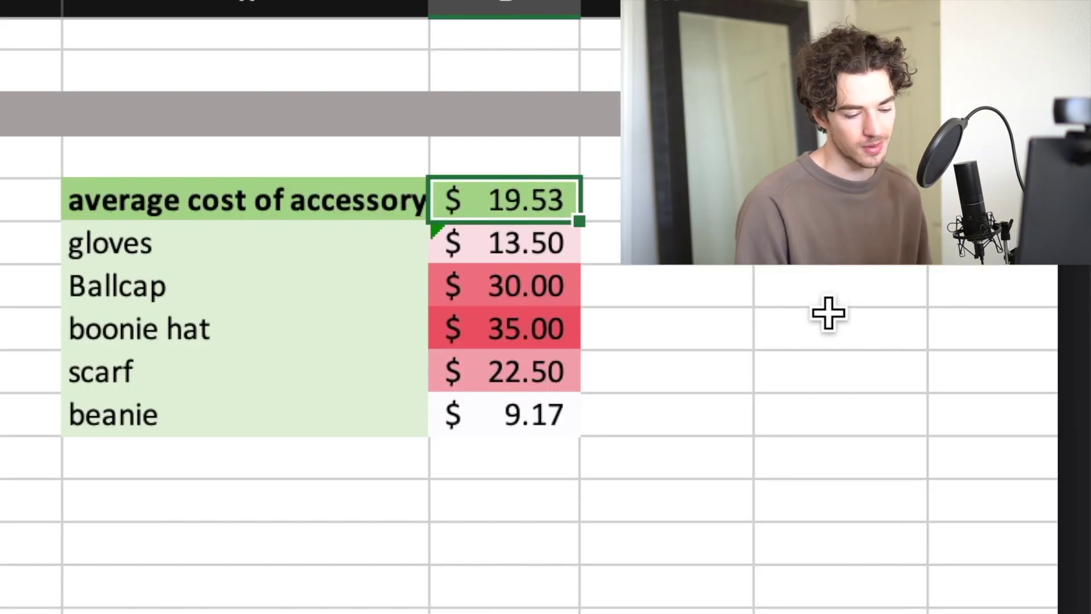
{"action": "key", "text": "Down"}
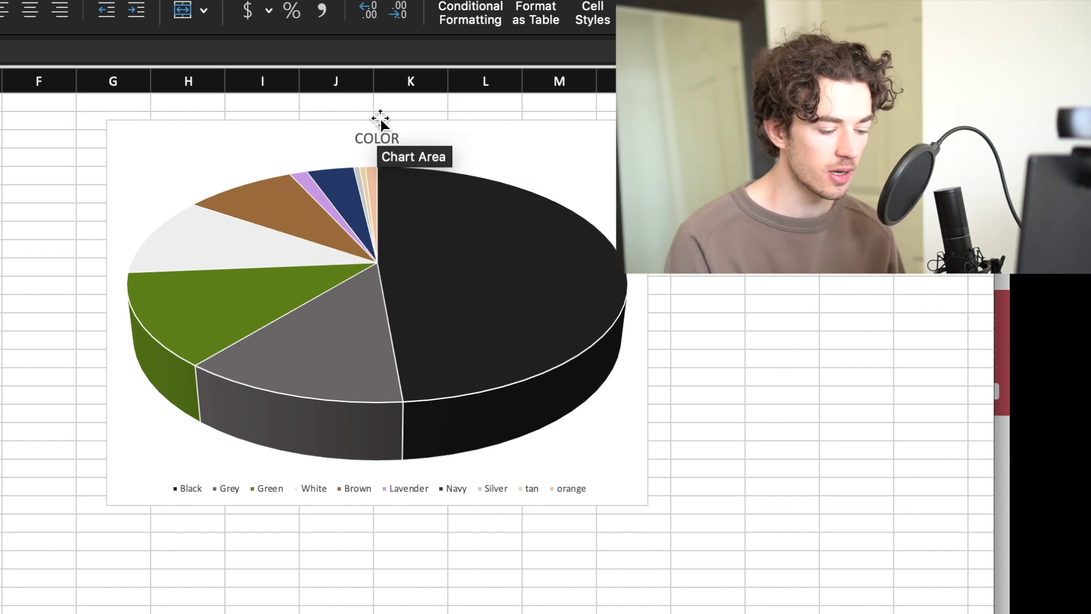
Step: Examine the slices of the COLOR pie chart on the Color sheet, including Black, Green and White
{"action": "mouse_move", "coordinate": [546, 260]}
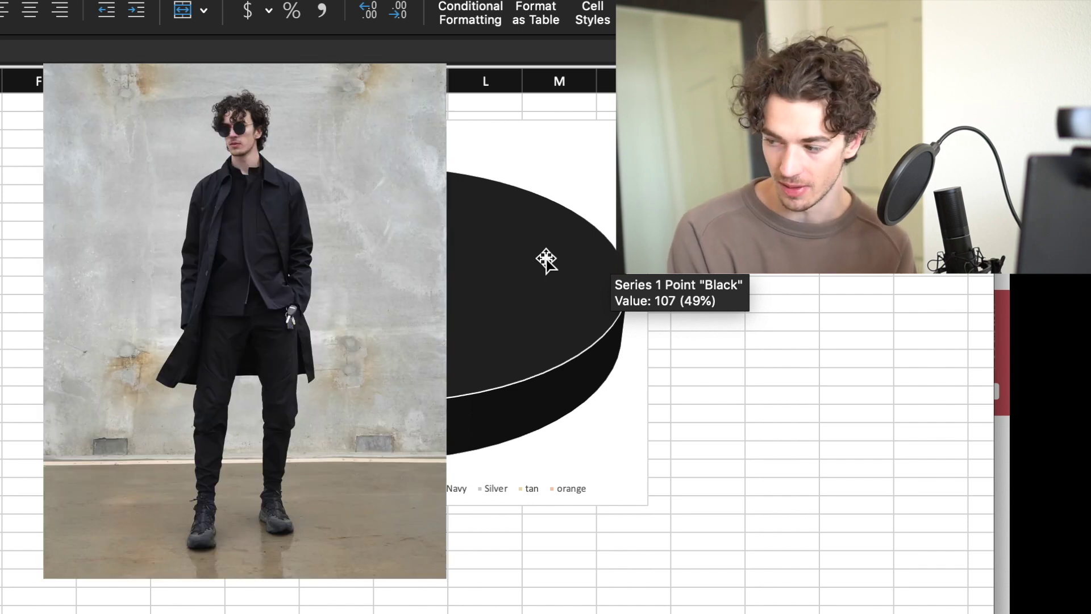
{"action": "mouse_move", "coordinate": [322, 347]}
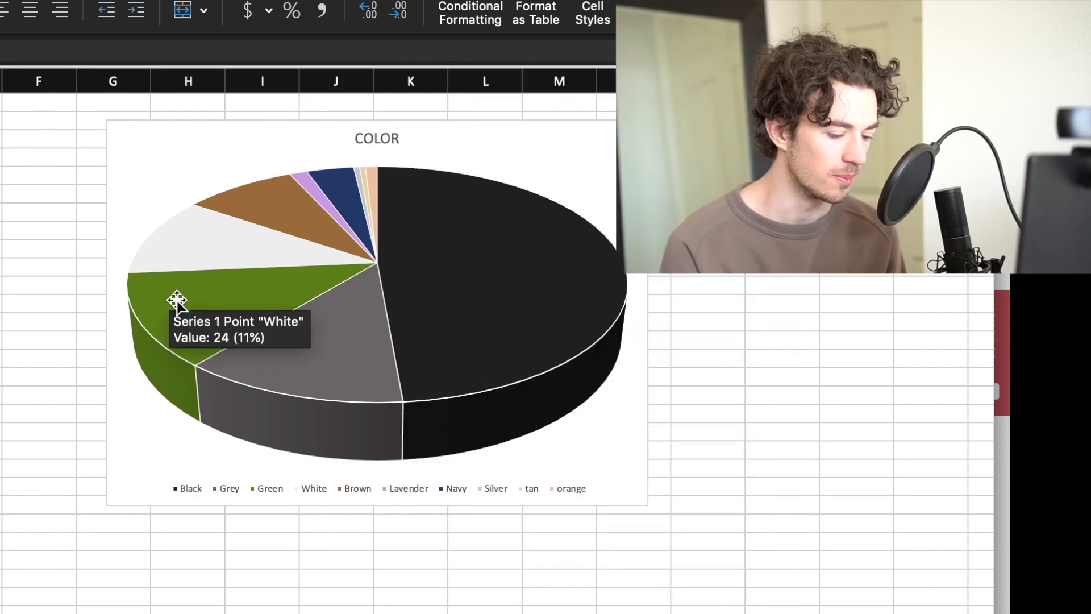
{"action": "mouse_move", "coordinate": [177, 301]}
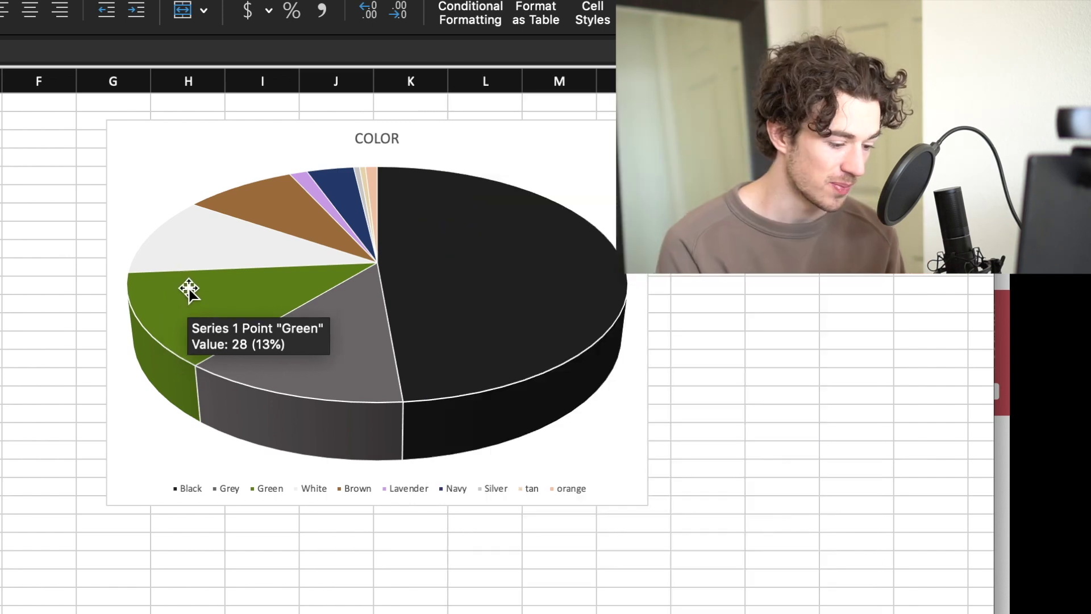
{"action": "mouse_move", "coordinate": [196, 250]}
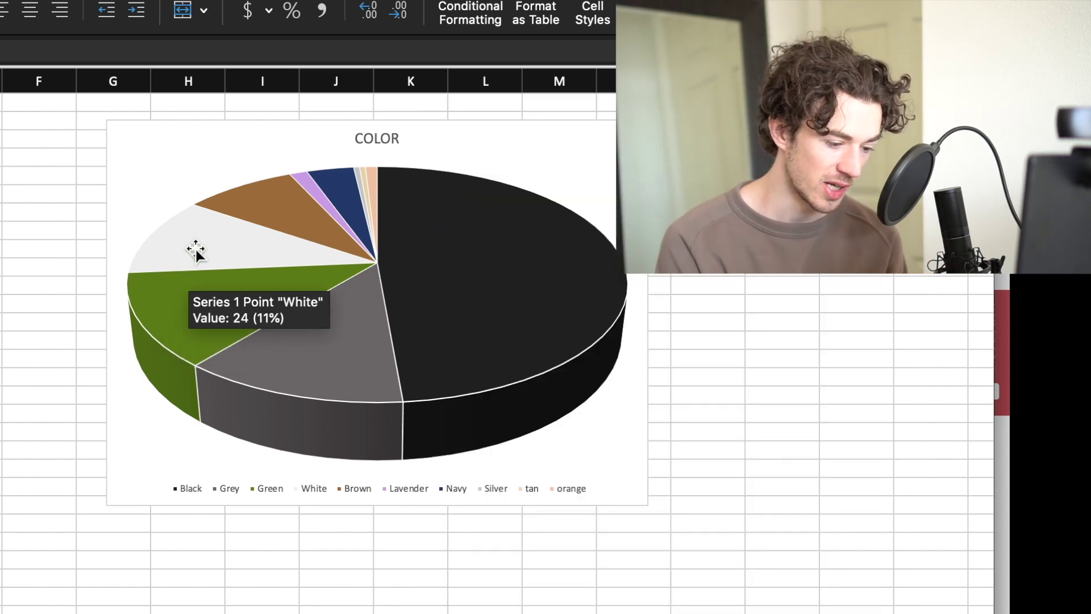
{"action": "mouse_move", "coordinate": [255, 191]}
{"action": "mouse_move", "coordinate": [317, 198]}
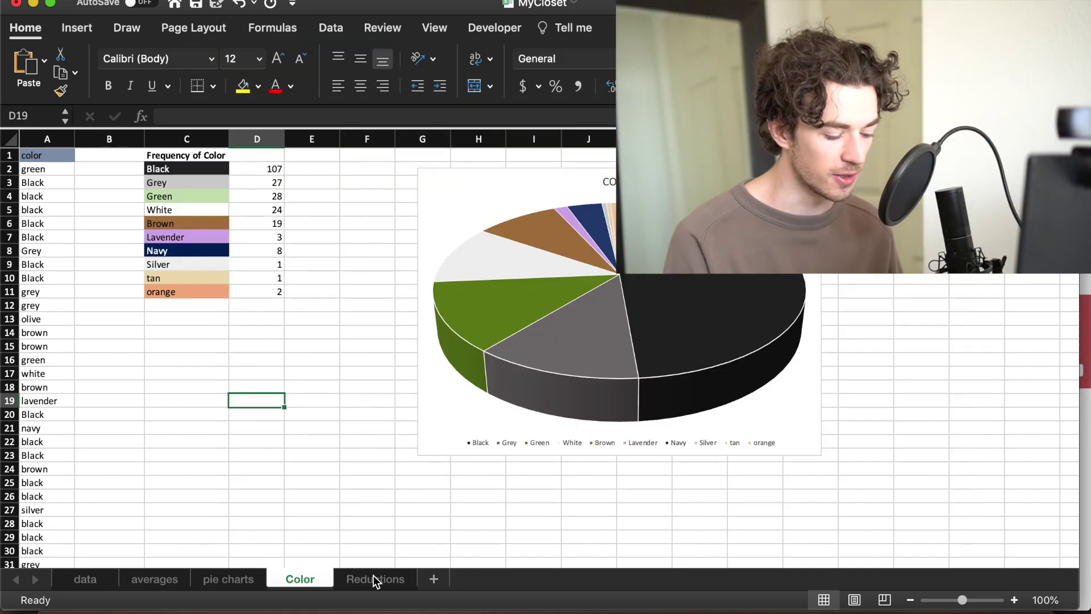
Step: Open the Reductions sheet and check the number of reductions in B2
{"action": "left_click", "coordinate": [375, 579]}
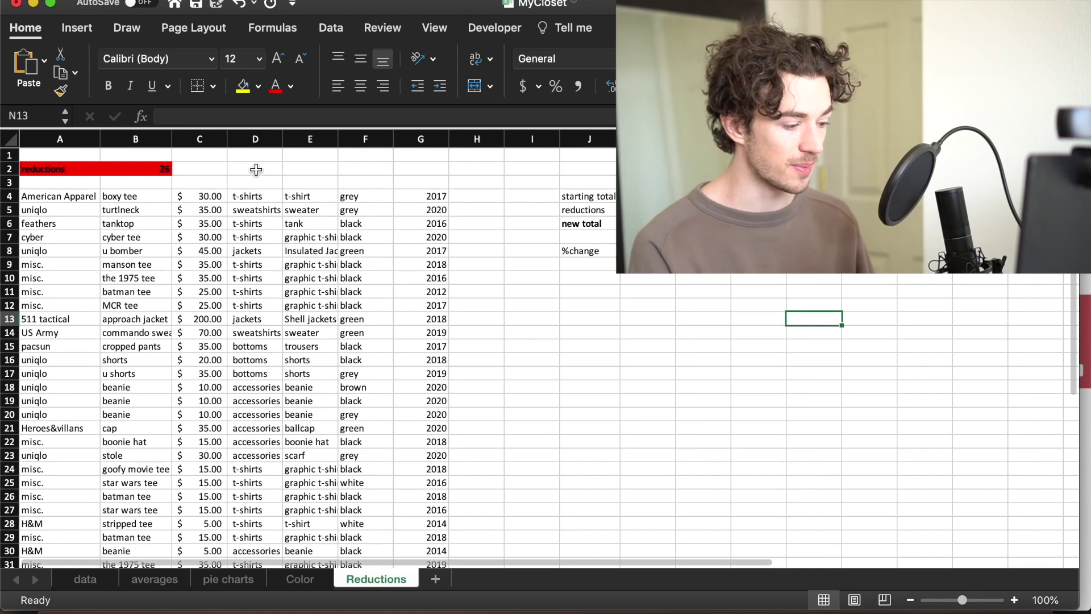
{"action": "left_click", "coordinate": [152, 168]}
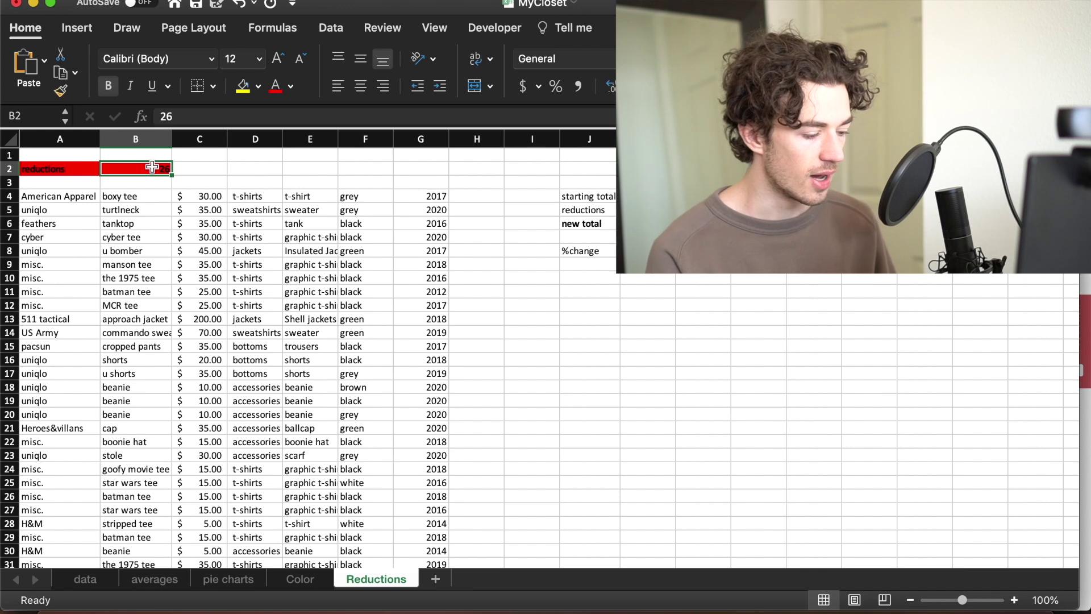
Step: Go through the categories of the first reduced items in column D, from D4 down to D13
{"action": "key", "text": "Right"}
{"action": "key", "text": "Right"}
{"action": "key", "text": "Down"}
{"action": "key", "text": "Down"}
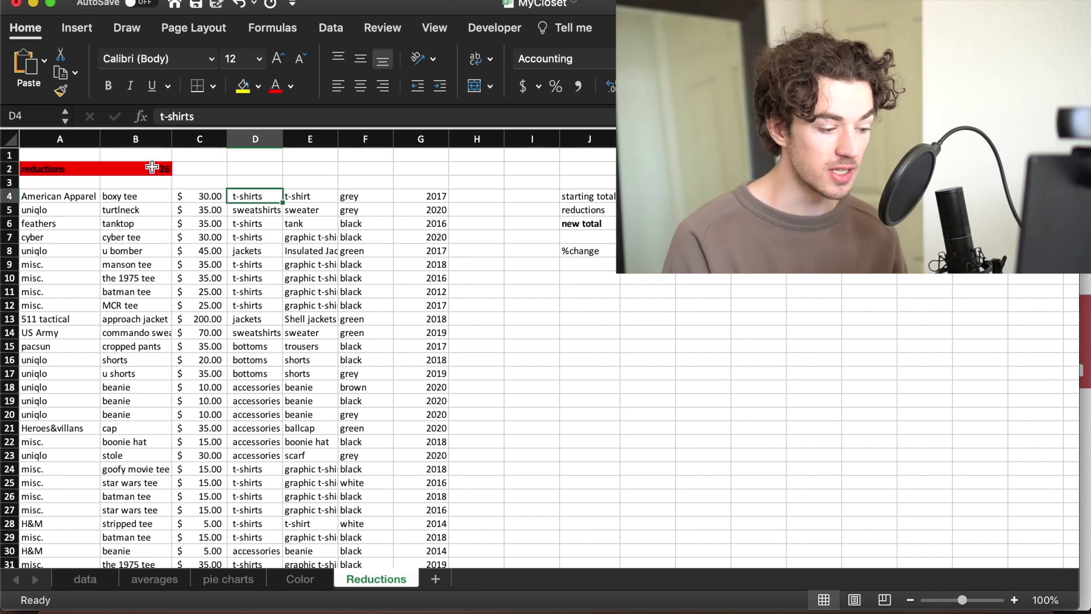
{"action": "key", "text": "Down"}
{"action": "key", "text": "Down"}
{"action": "key", "text": "Down"}
{"action": "key", "text": "Down"}
{"action": "key", "text": "Down"}
{"action": "key", "text": "Down"}
{"action": "key", "text": "Down"}
{"action": "key", "text": "Down"}
{"action": "key", "text": "Down"}
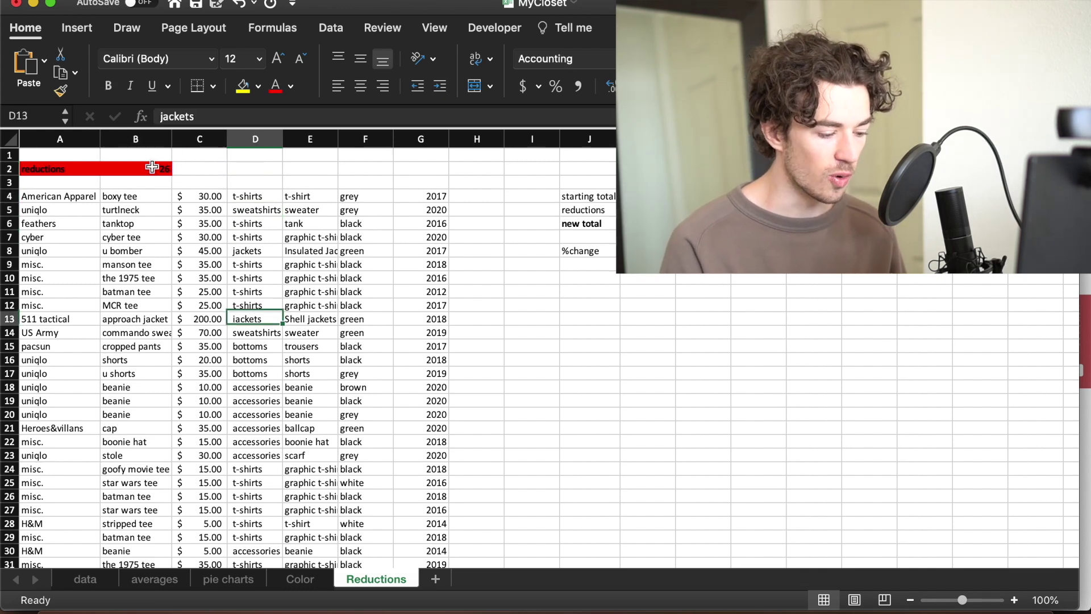
Step: Go through the categories of the next reduced items in rows 14 to 24, covering bottoms, accessories and t-shirts
{"action": "key", "text": "Down"}
{"action": "key", "text": "Down"}
{"action": "key", "text": "Down"}
{"action": "key", "text": "Down"}
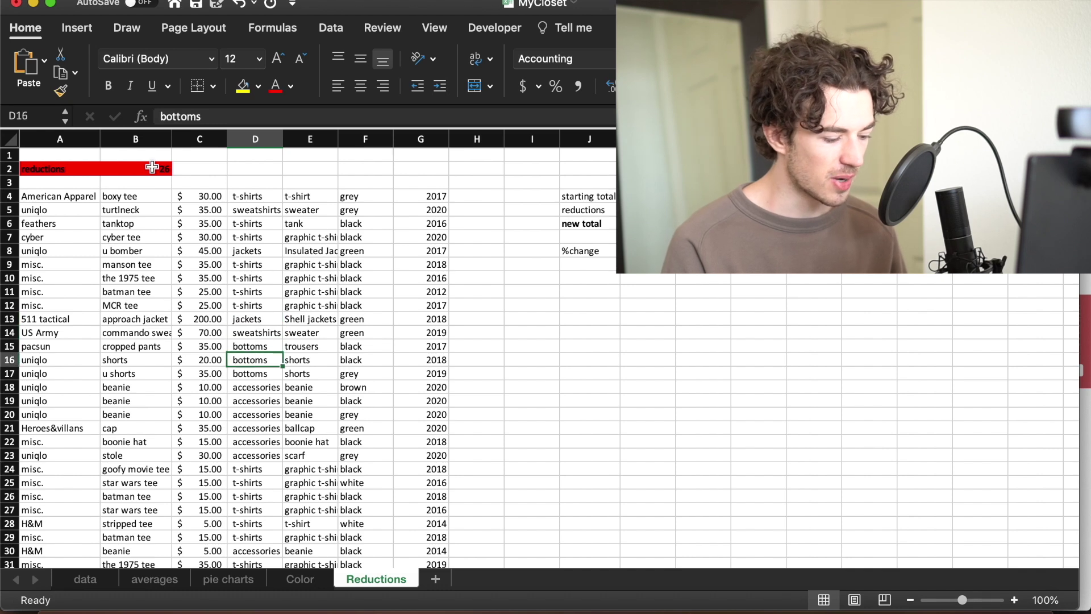
{"action": "key", "text": "Down"}
{"action": "key", "text": "Down"}
{"action": "key", "text": "Down"}
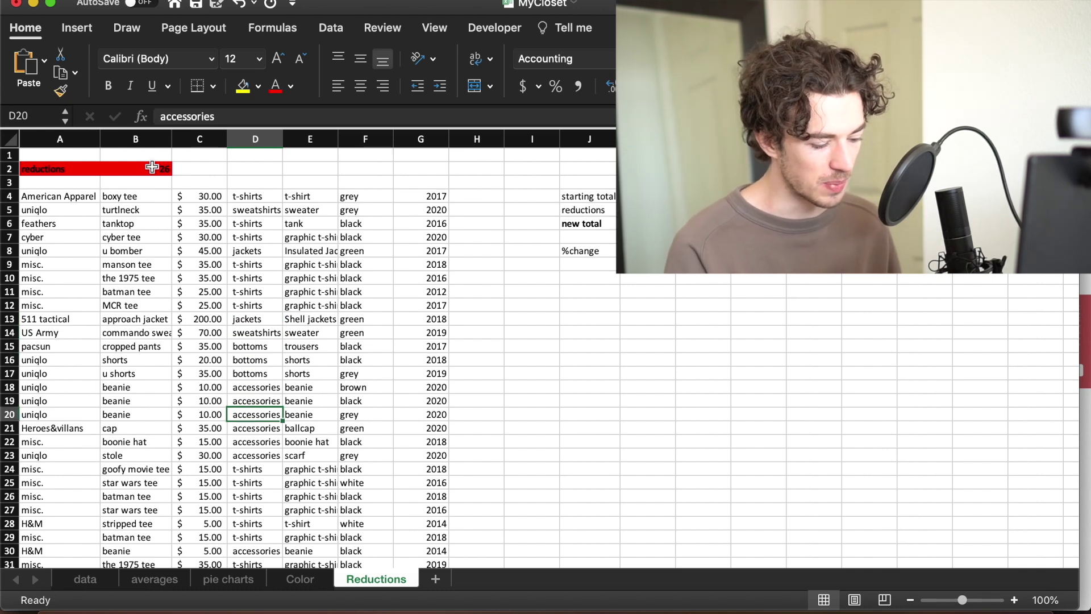
{"action": "key", "text": "Down"}
{"action": "key", "text": "Down"}
{"action": "key", "text": "Down"}
{"action": "key", "text": "Down"}
{"action": "key", "text": "Down"}
{"action": "key", "text": "Down"}
{"action": "key", "text": "Down"}
{"action": "key", "text": "Down"}
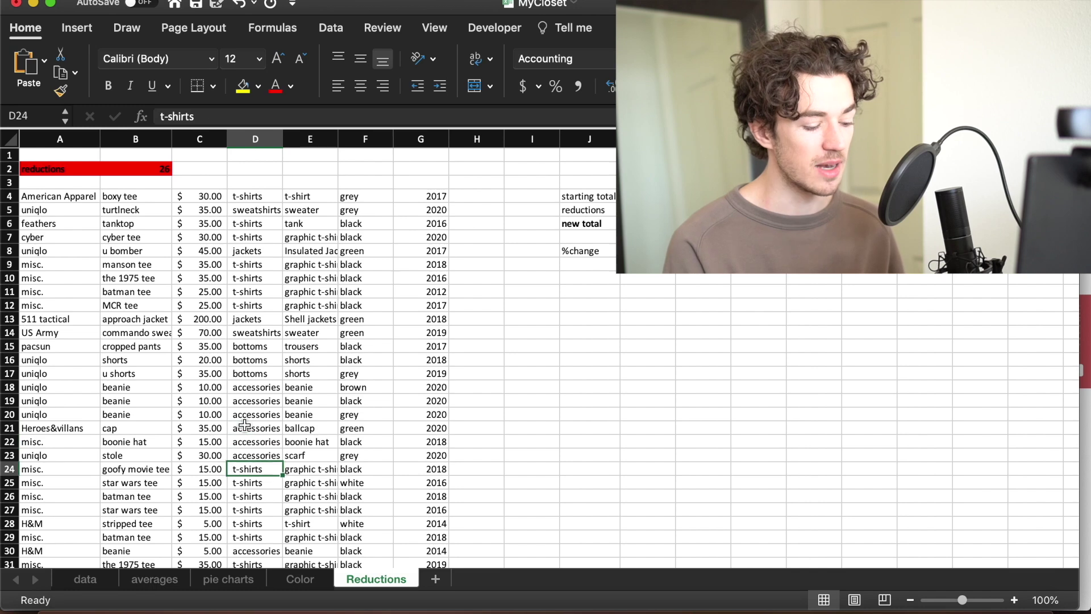
Step: Skim the rest of the reductions list and return to the reductions count in B2
{"action": "scroll", "coordinate": [478, 305], "scroll_direction": "down", "scroll_amount": 3}
{"action": "scroll", "coordinate": [478, 305], "scroll_direction": "up", "scroll_amount": 3}
{"action": "left_click", "coordinate": [288, 178]}
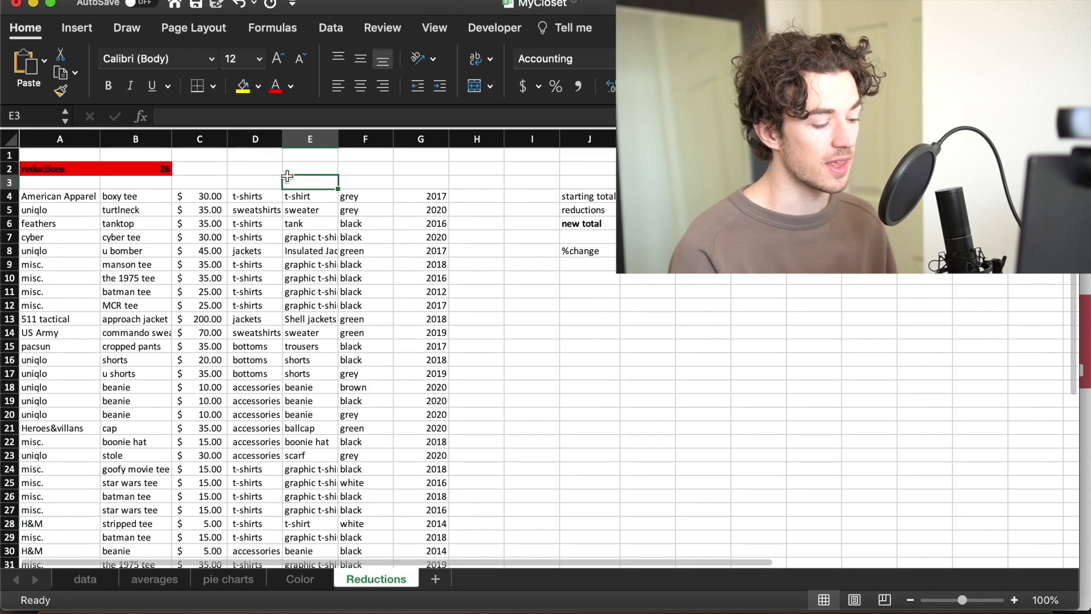
{"action": "left_click", "coordinate": [169, 171]}
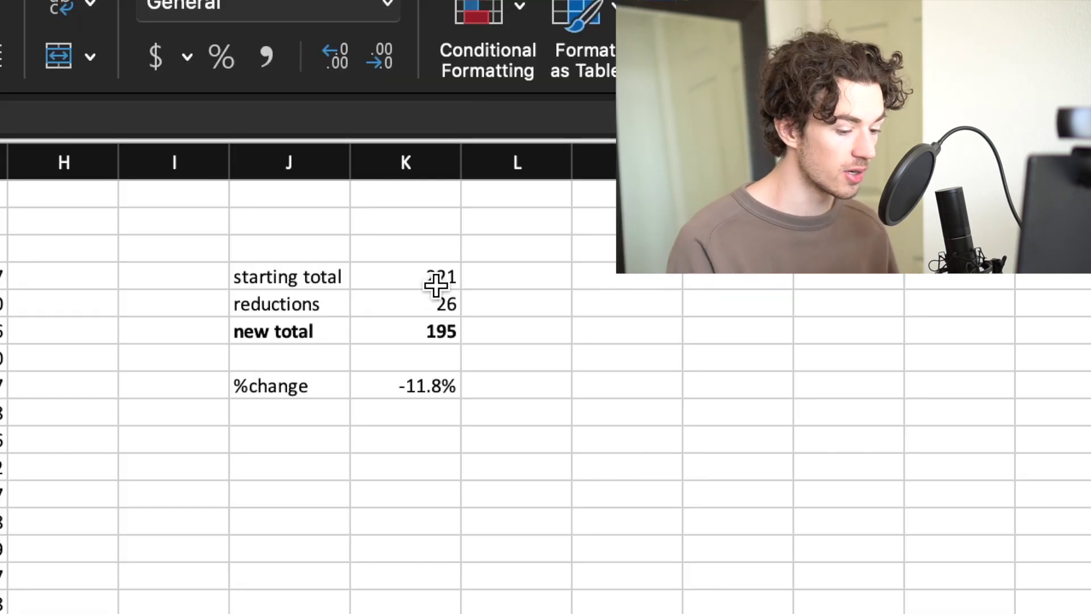
Step: Review the summary in column K, covering the starting total, reductions, new total and %change
{"action": "left_click", "coordinate": [660, 200]}
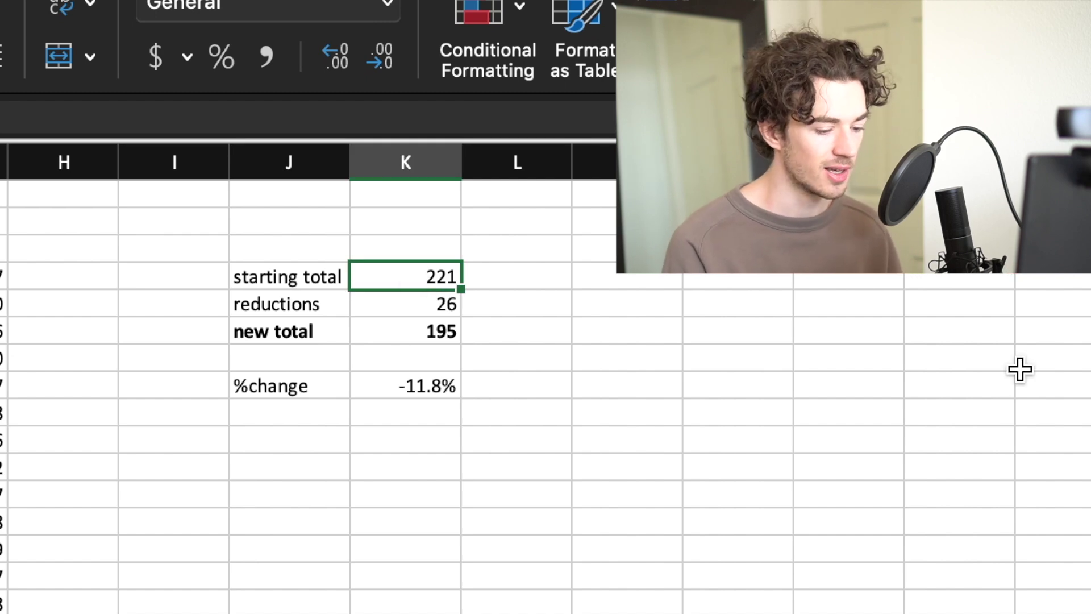
{"action": "key", "text": "Down"}
{"action": "key", "text": "Down"}
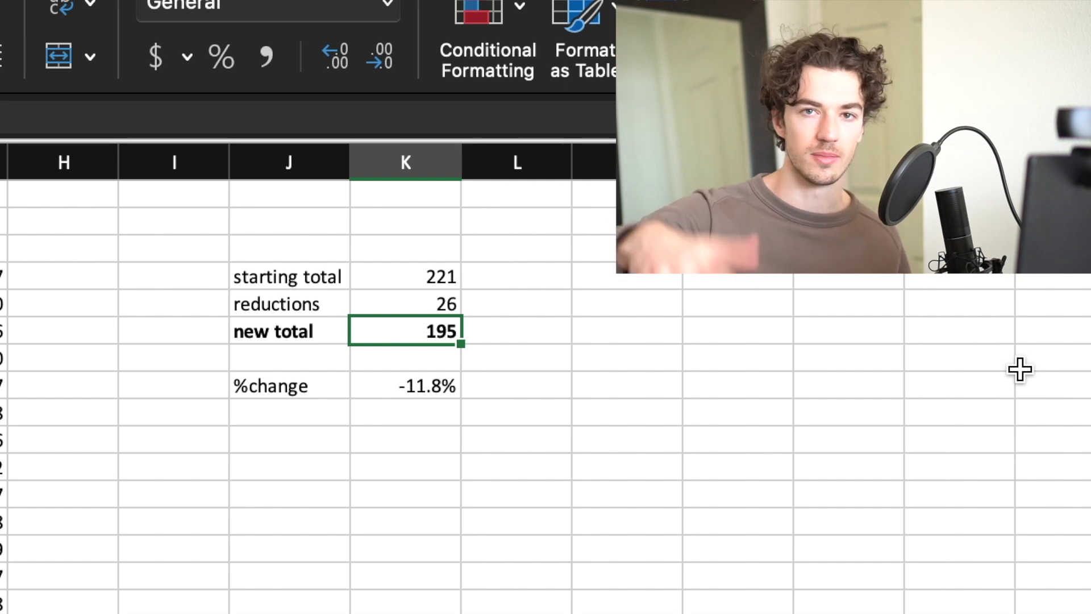
{"action": "key", "text": "Up"}
{"action": "key", "text": "Down"}
{"action": "key", "text": "Down"}
{"action": "key", "text": "Down"}
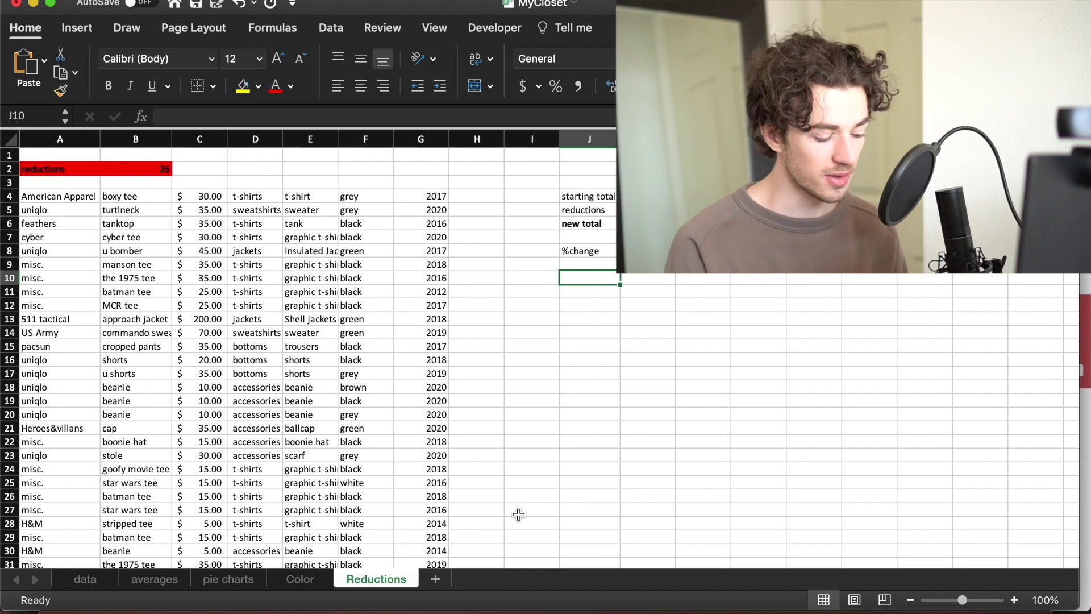
Step: On the data sheet, shade the two Acronym jacket rows, A2:G3, with a light green fill
{"action": "left_click", "coordinate": [86, 582]}
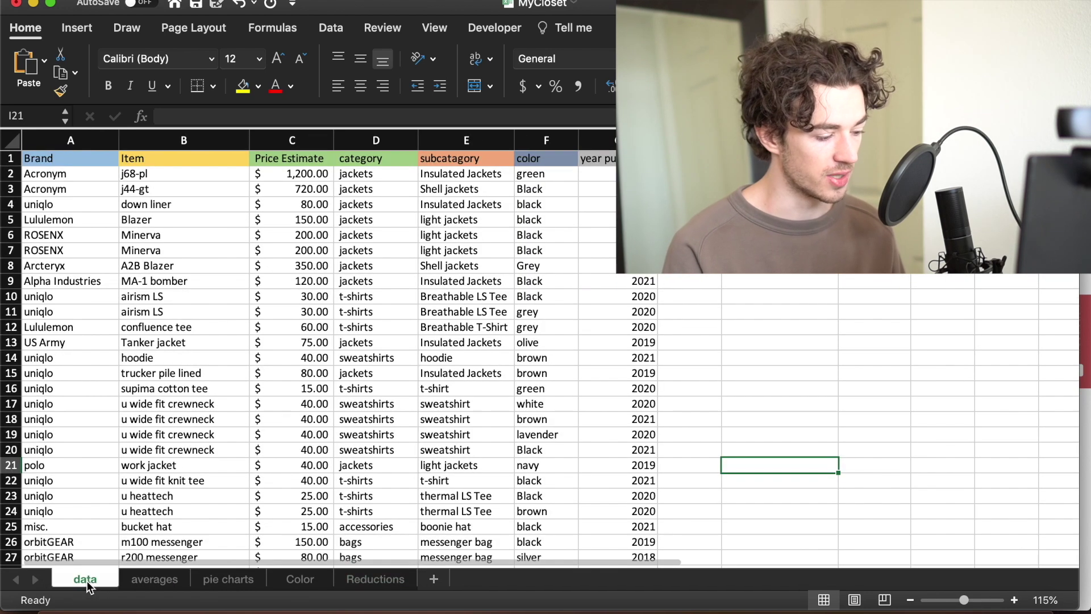
{"action": "left_click", "coordinate": [69, 218]}
{"action": "left_click", "coordinate": [78, 173]}
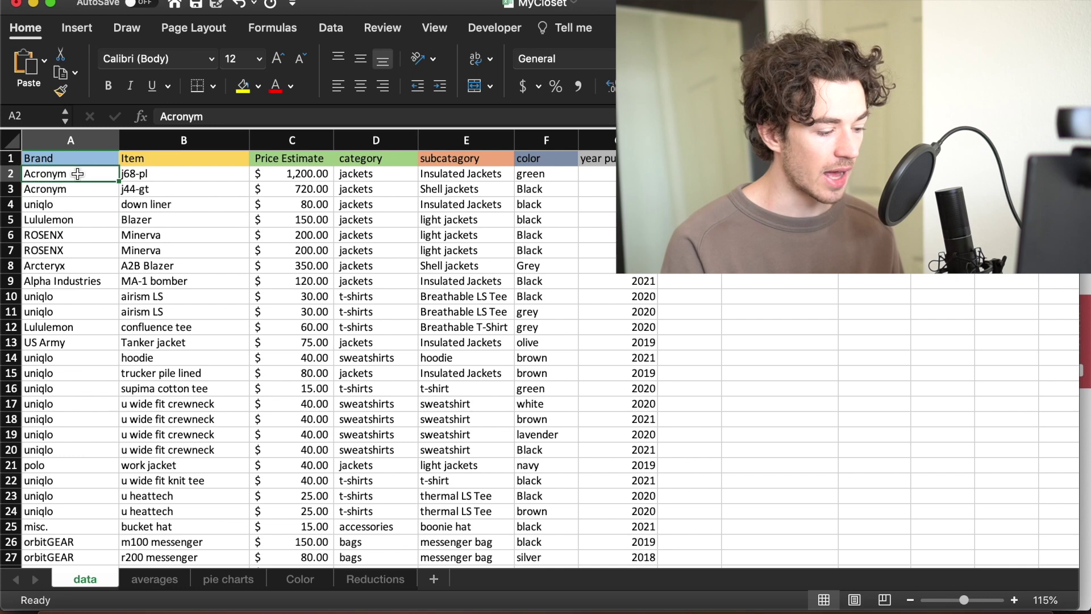
{"action": "left_click_drag", "start_coordinate": [80, 173], "coordinate": [636, 188]}
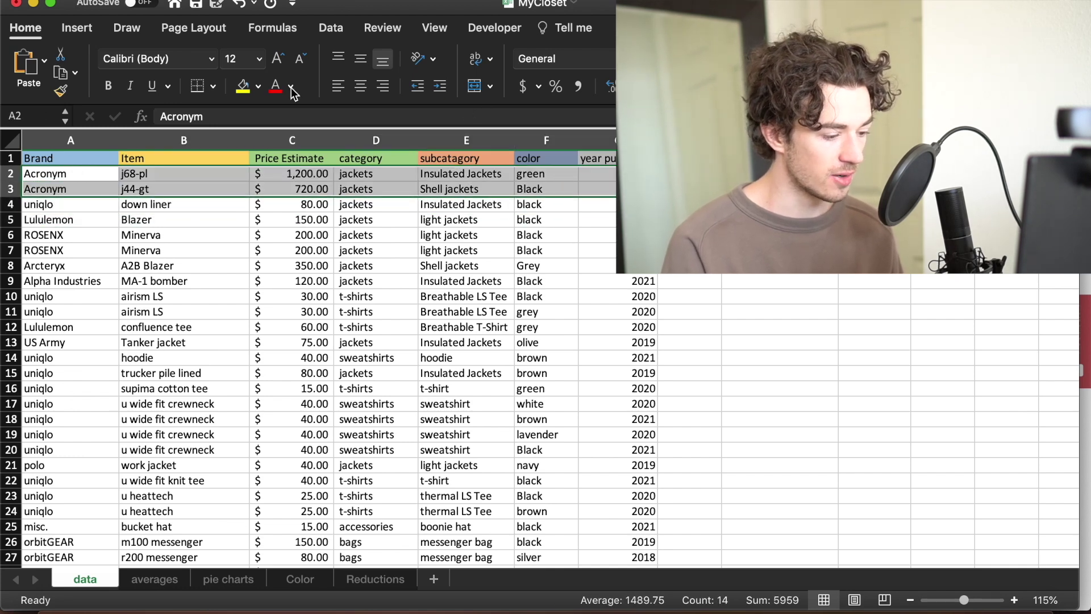
{"action": "left_click", "coordinate": [258, 87]}
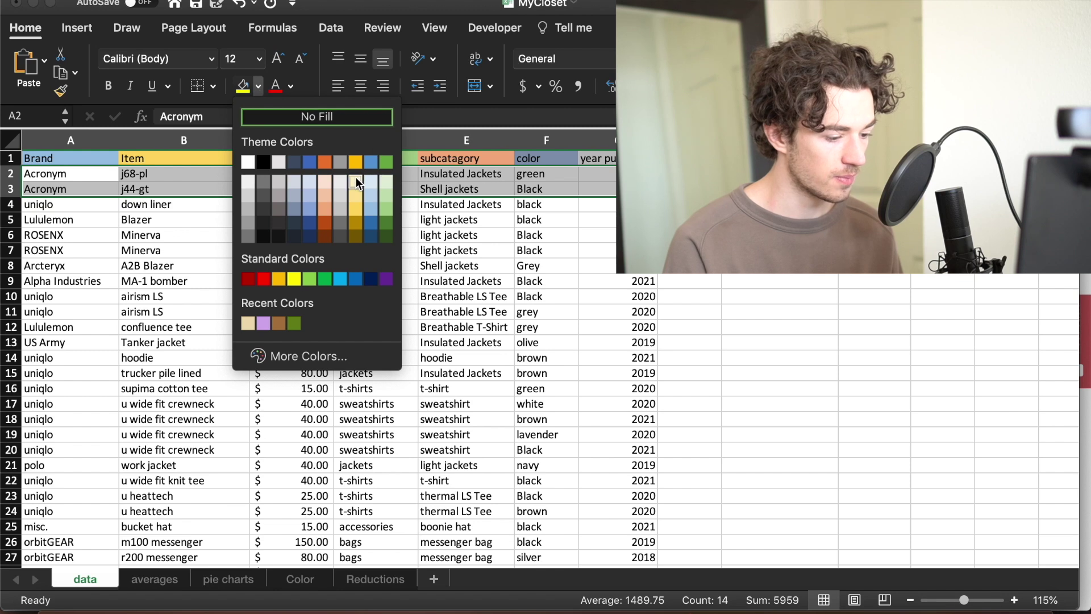
{"action": "left_click", "coordinate": [383, 179]}
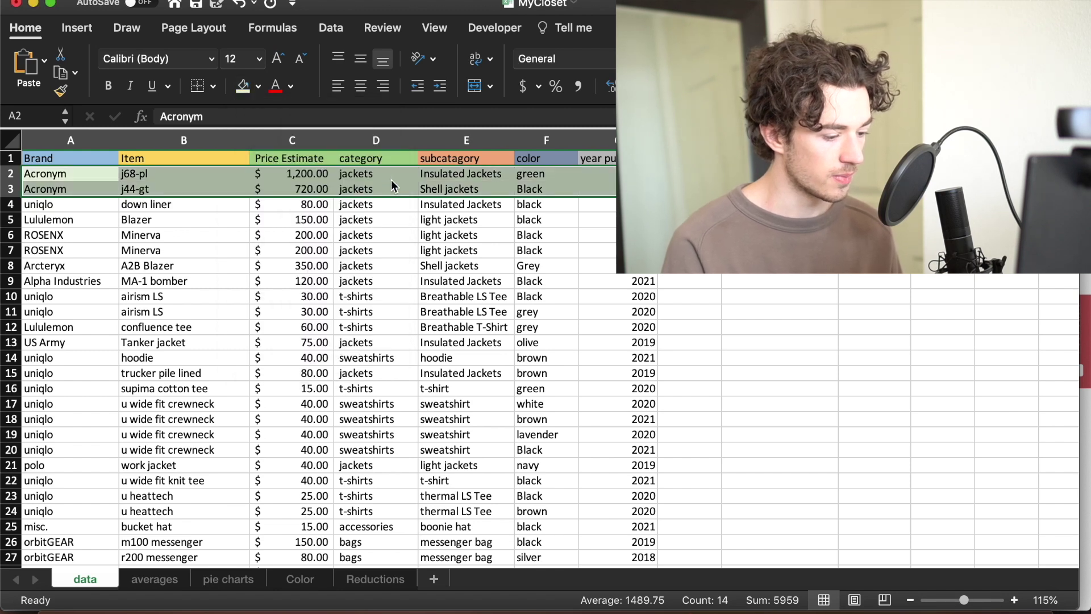
{"action": "left_click", "coordinate": [672, 236]}
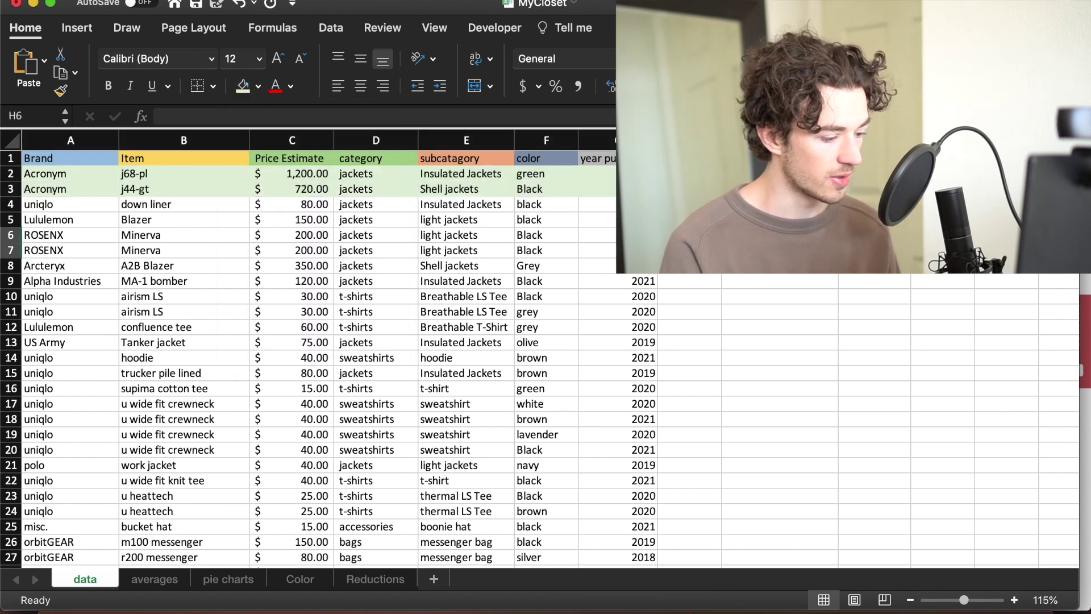
Step: Apply the same light green fill to A5:G14, from the Lululemon Blazer to the uniqlo hoodie
{"action": "left_click", "coordinate": [58, 233]}
{"action": "mouse_move", "coordinate": [59, 223]}
{"action": "left_mouse_down"}
{"action": "mouse_move", "coordinate": [392, 238]}
{"action": "mouse_move", "coordinate": [594, 266]}
{"action": "mouse_move", "coordinate": [586, 363]}
{"action": "left_mouse_up"}
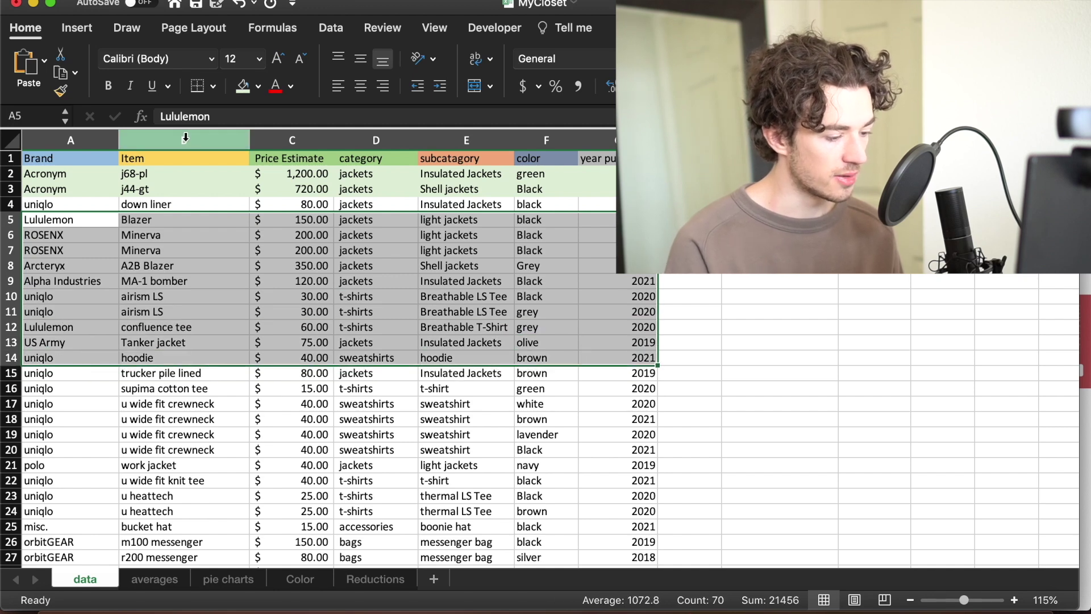
{"action": "left_click", "coordinate": [244, 85]}
{"action": "scroll", "coordinate": [311, 369], "scroll_direction": "down", "scroll_amount": 6}
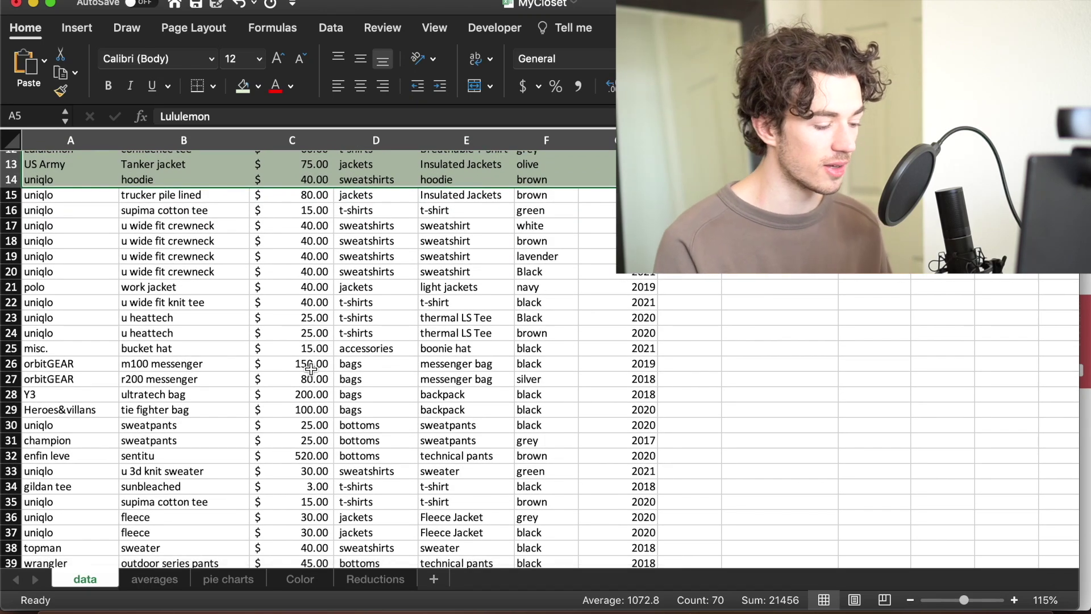
{"action": "left_click", "coordinate": [242, 335]}
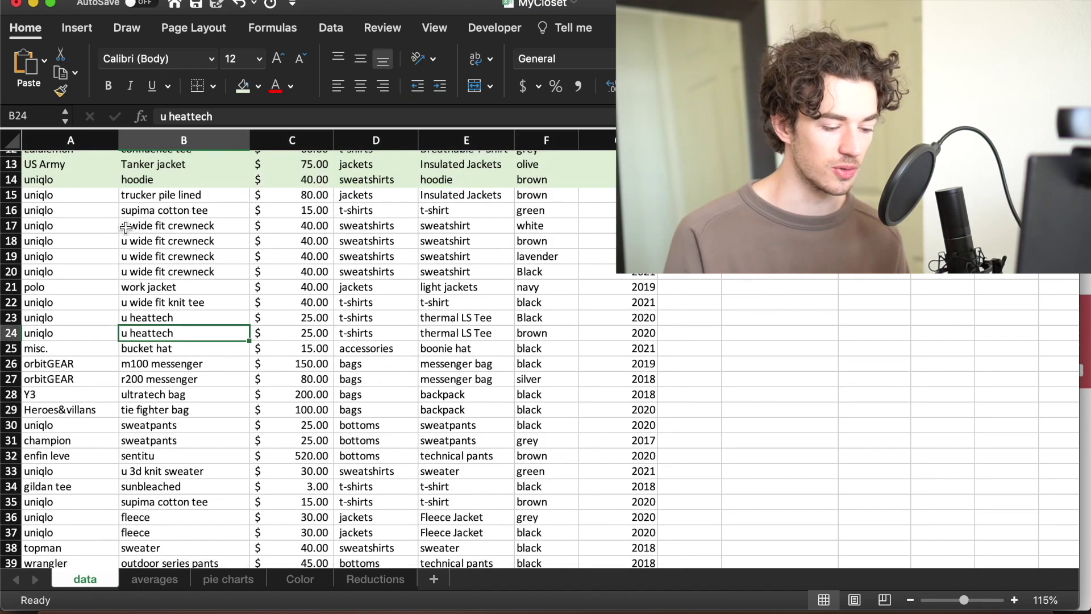